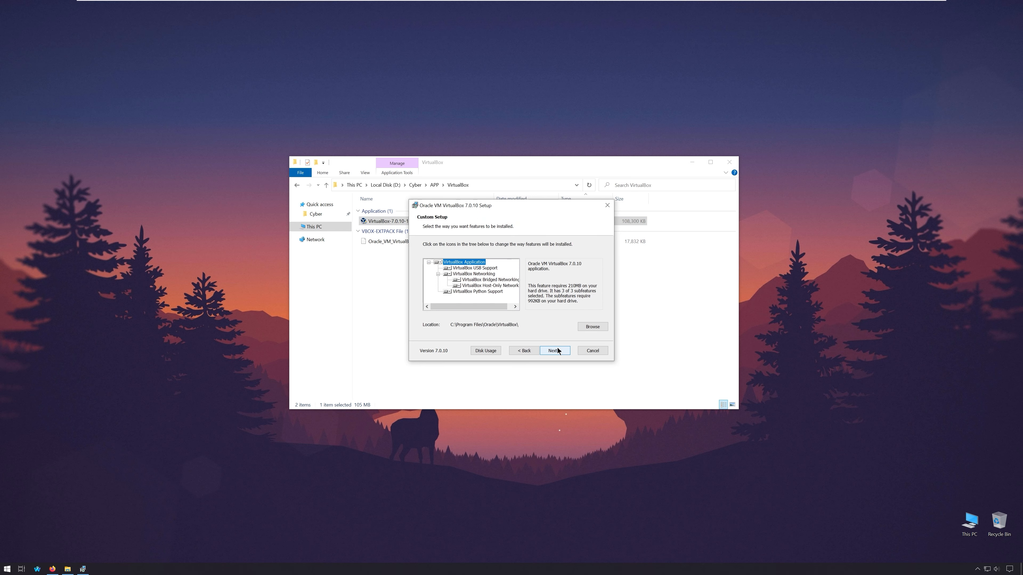
# - Install VirtualBox 7.0.10 with default features, accepting the warnings, without launching it afterwards
pyautogui.click(558, 350)
pyautogui.click(558, 351)
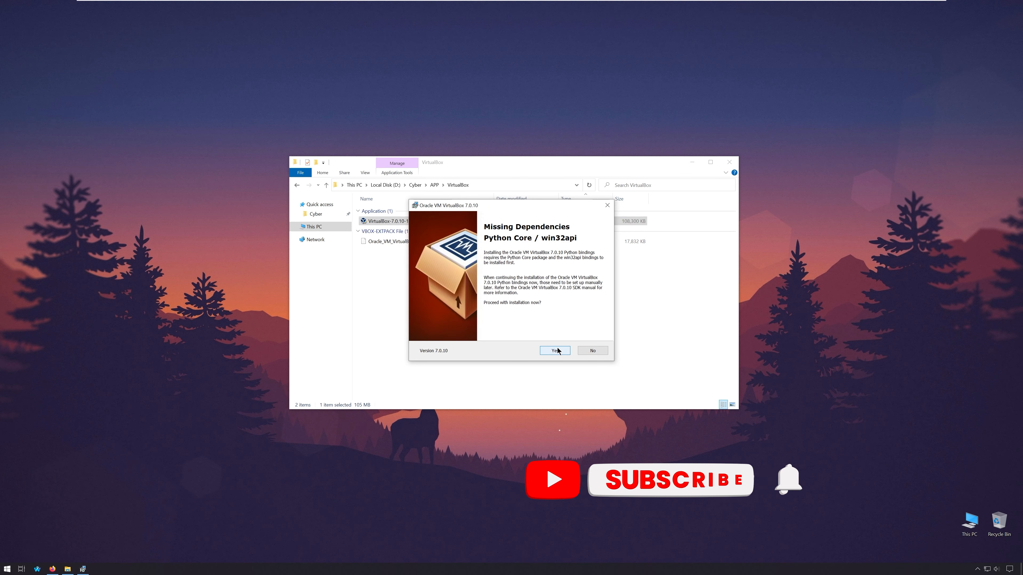
pyautogui.click(558, 351)
pyautogui.click(555, 350)
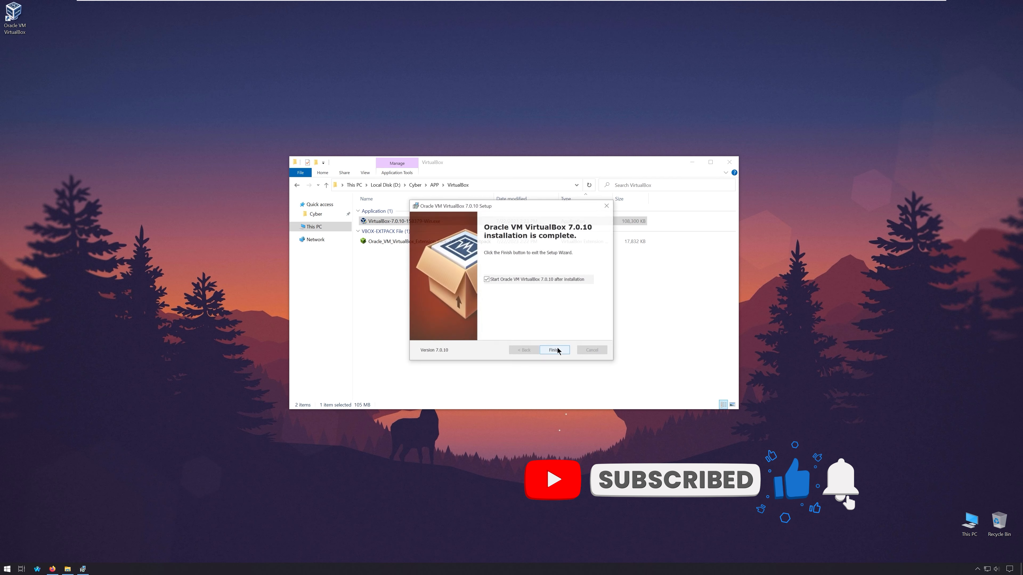
pyautogui.click(544, 278)
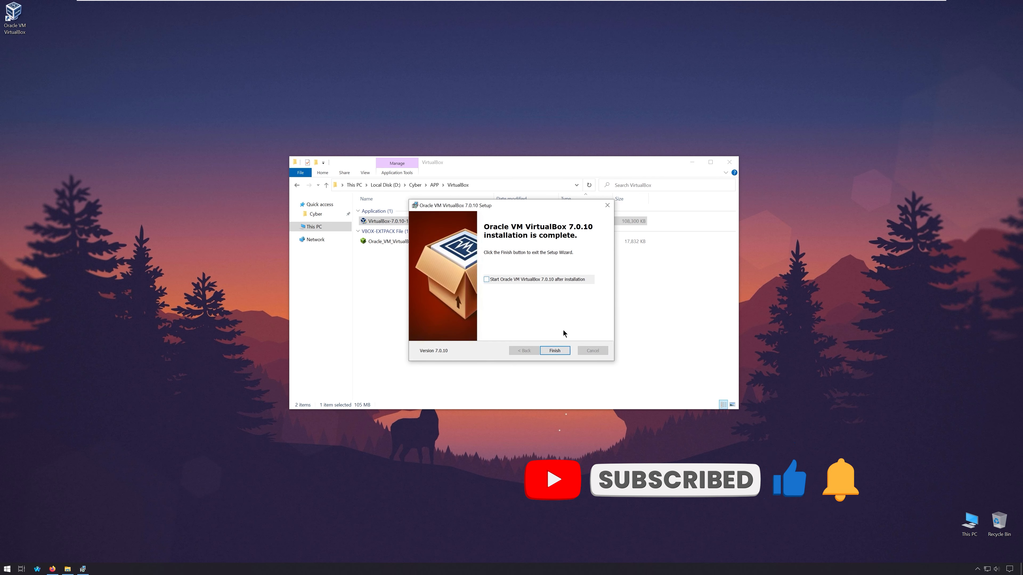
pyautogui.click(555, 351)
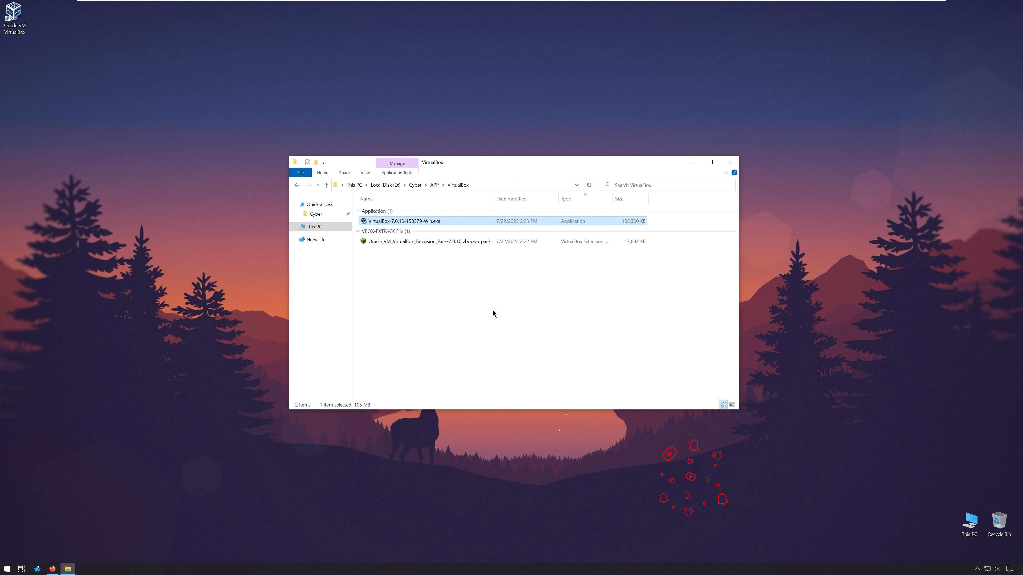
# - Install the Extension Pack, agree to its licence, and check it under Tools > Extensions
pyautogui.doubleClick(379, 245)
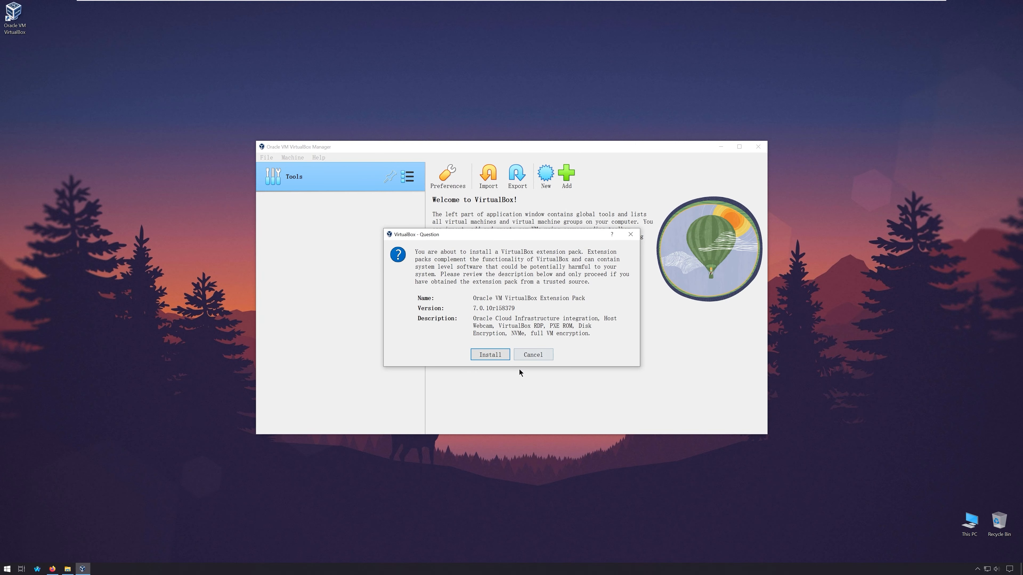
pyautogui.click(496, 355)
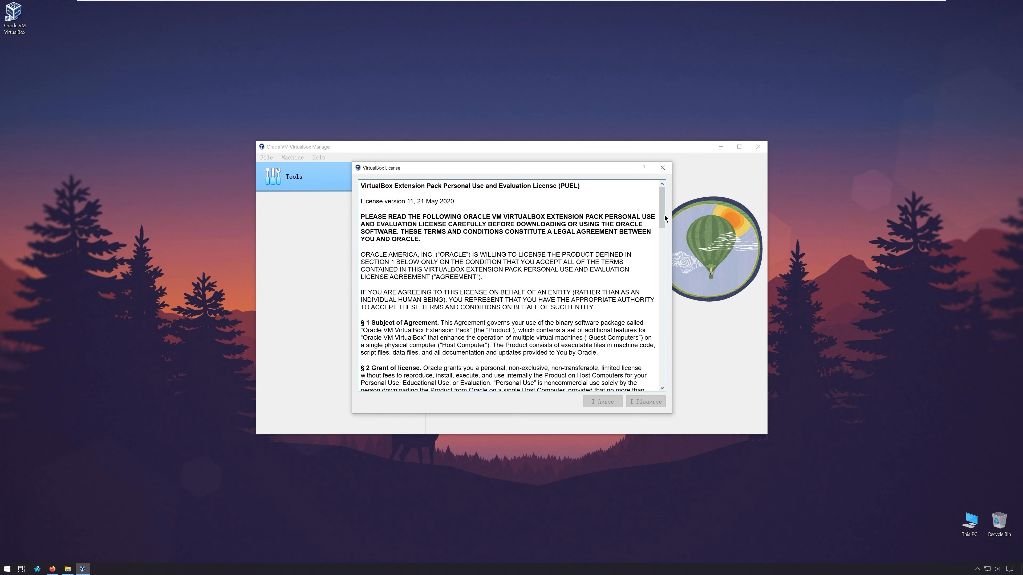
pyautogui.moveTo(664, 218); pyautogui.dragTo(646, 378)
pyautogui.click(602, 399)
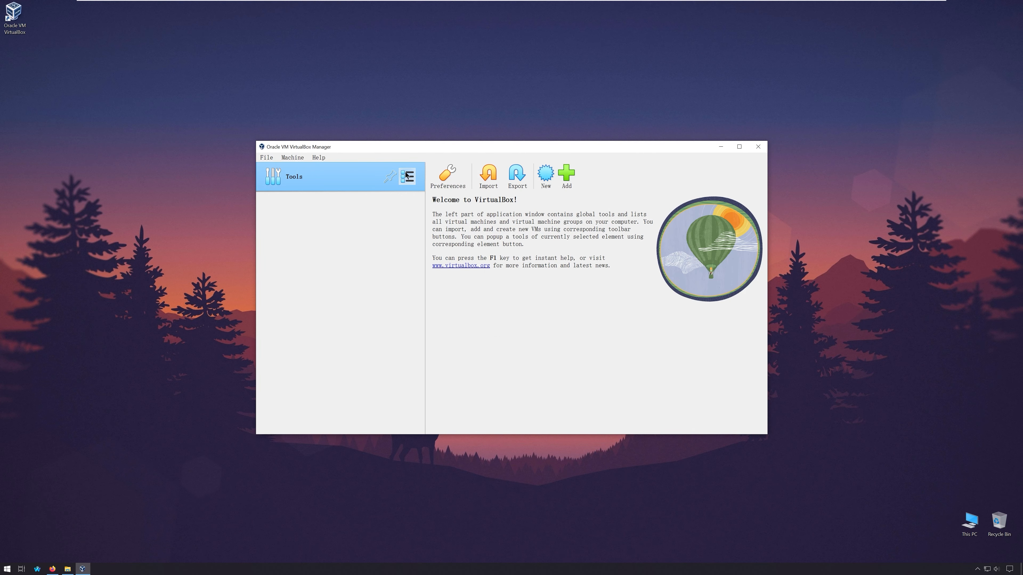
pyautogui.click(407, 176)
pyautogui.click(465, 204)
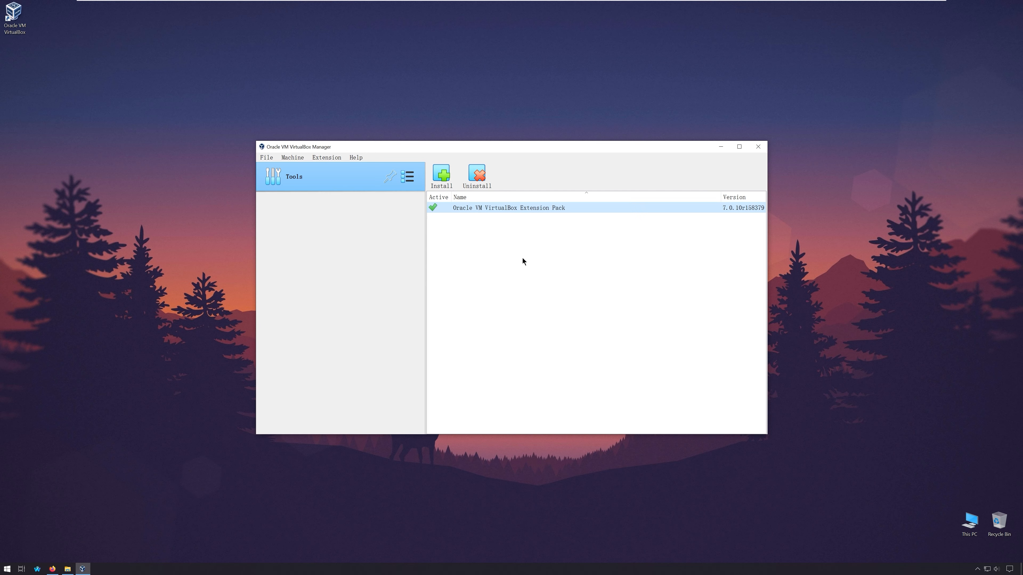
# - Create a folder named VM on drive D: and set D:\VM as the Default Machine Folder in Preferences
pyautogui.click(267, 158)
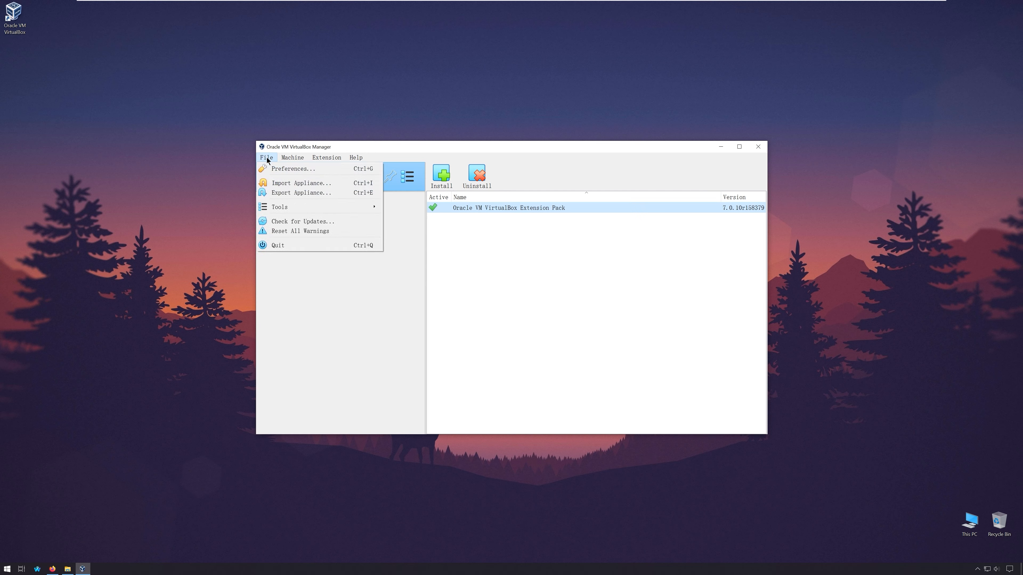
pyautogui.click(287, 170)
pyautogui.click(644, 229)
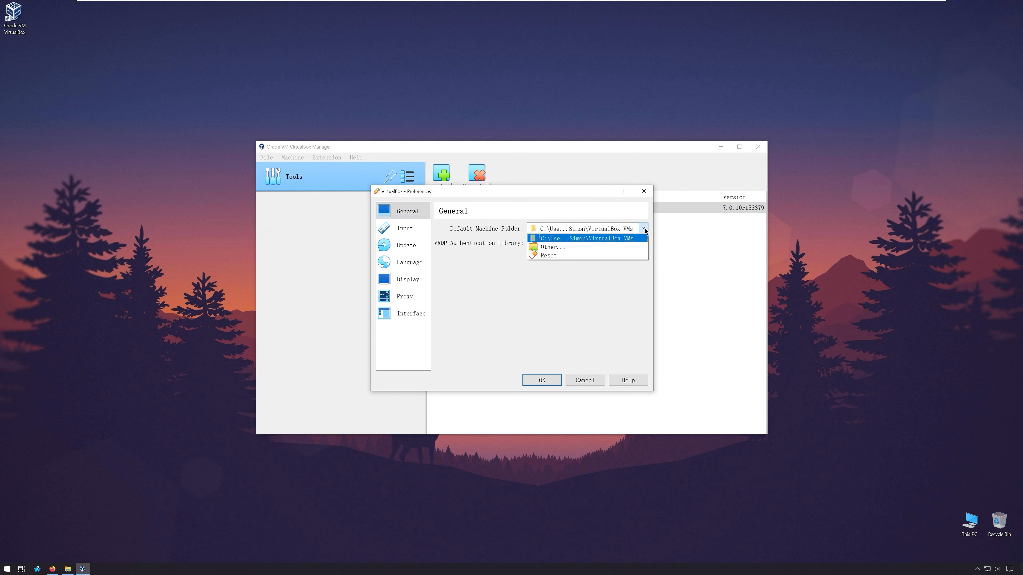
pyautogui.click(605, 247)
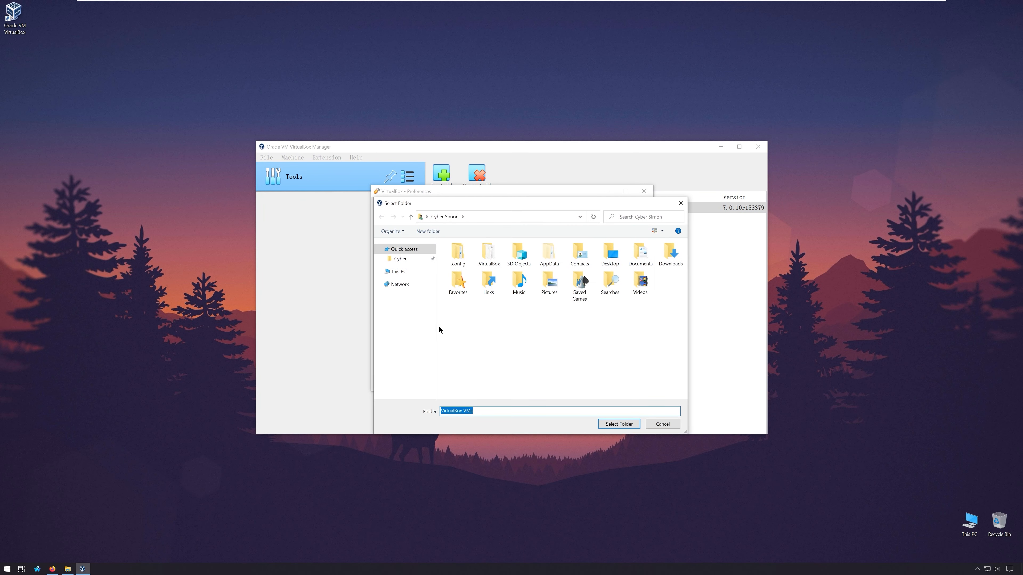
pyautogui.click(399, 271)
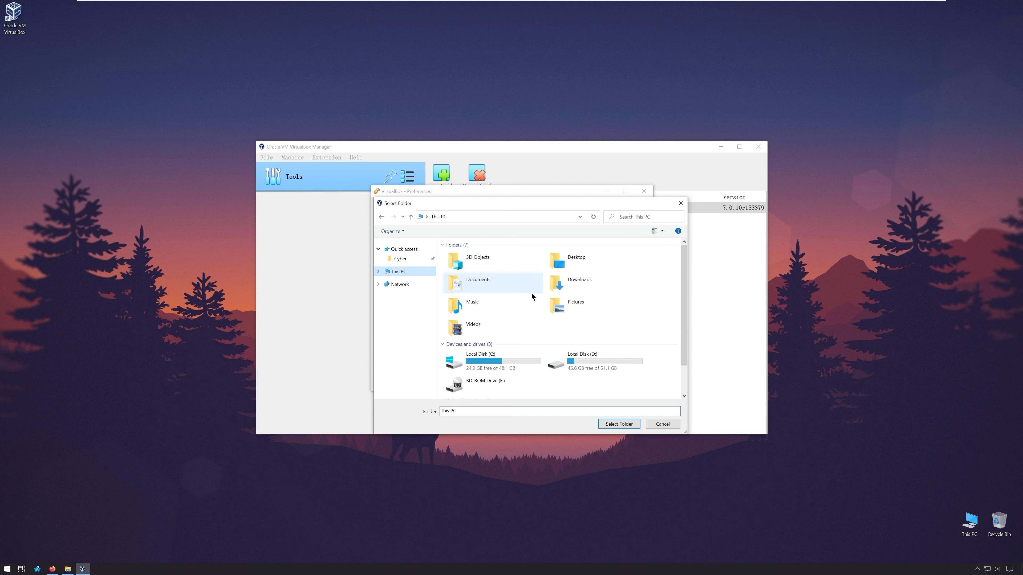
pyautogui.doubleClick(588, 358)
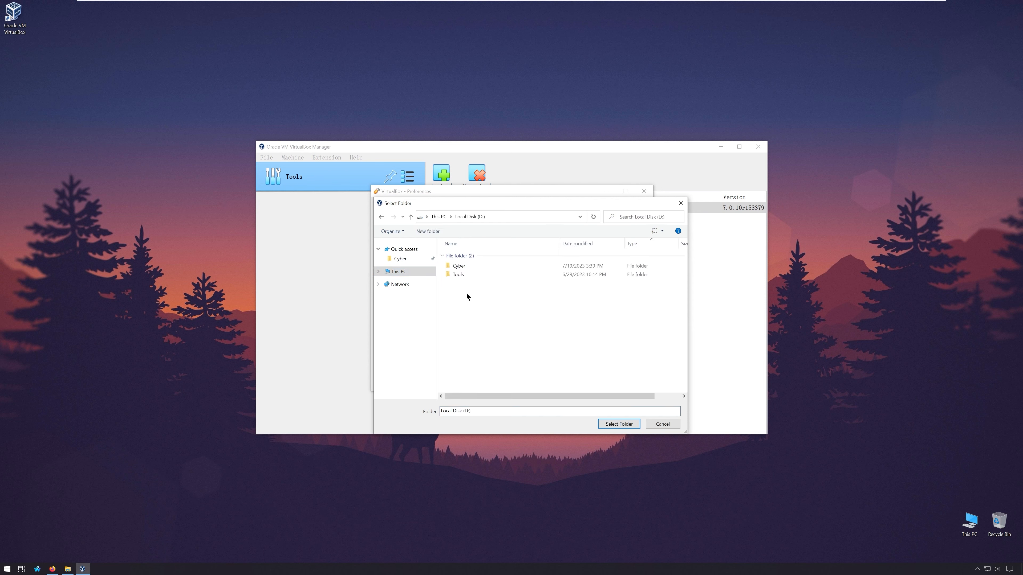
pyautogui.click(426, 234)
pyautogui.write('VM')
pyautogui.press('Return')
pyautogui.doubleClick(479, 282)
pyautogui.click(614, 425)
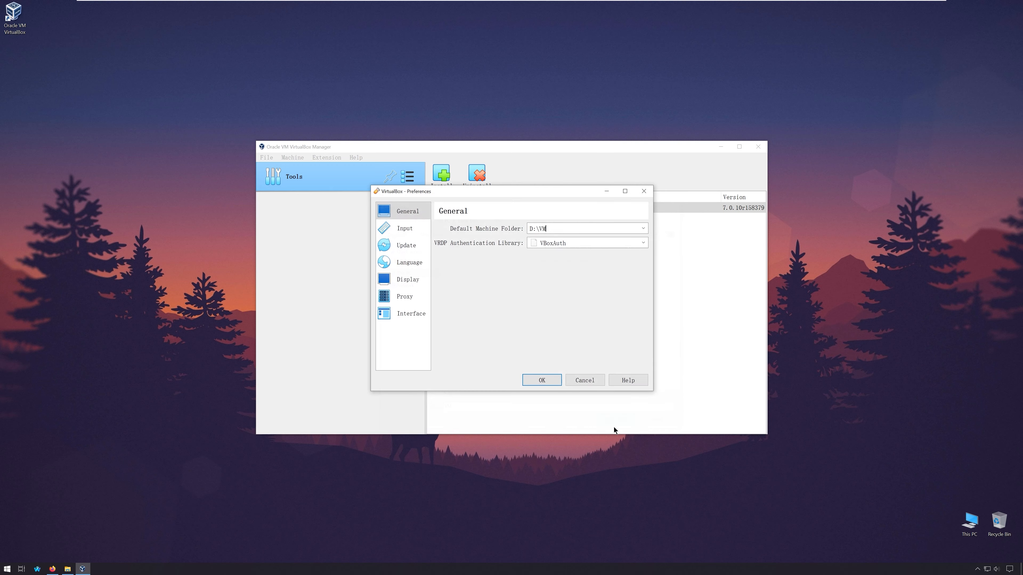
pyautogui.click(542, 381)
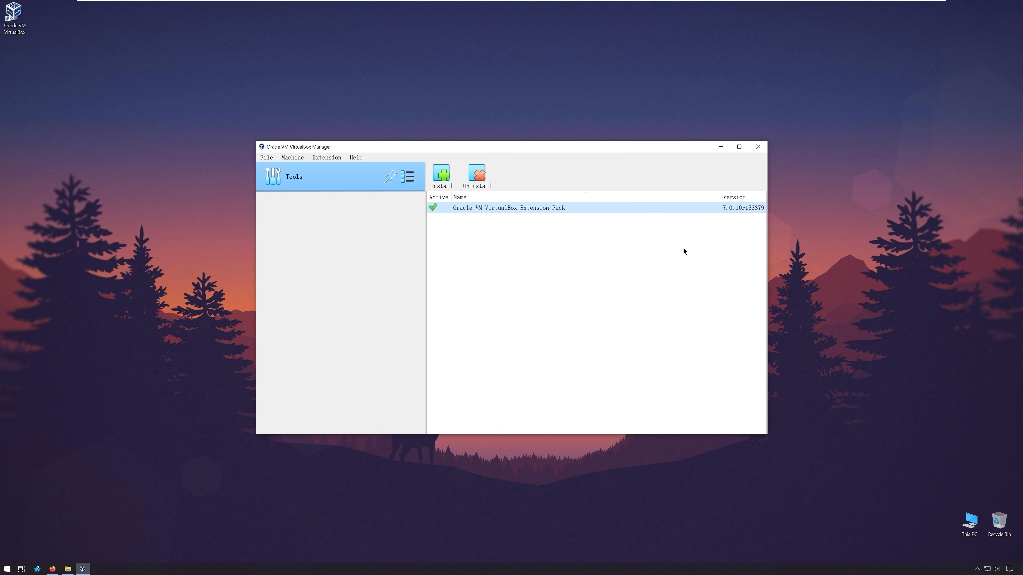
# - Import PNET_4.2.10.ova from the APP folder with D:\VM as the machine base folder
pyautogui.click(760, 149)
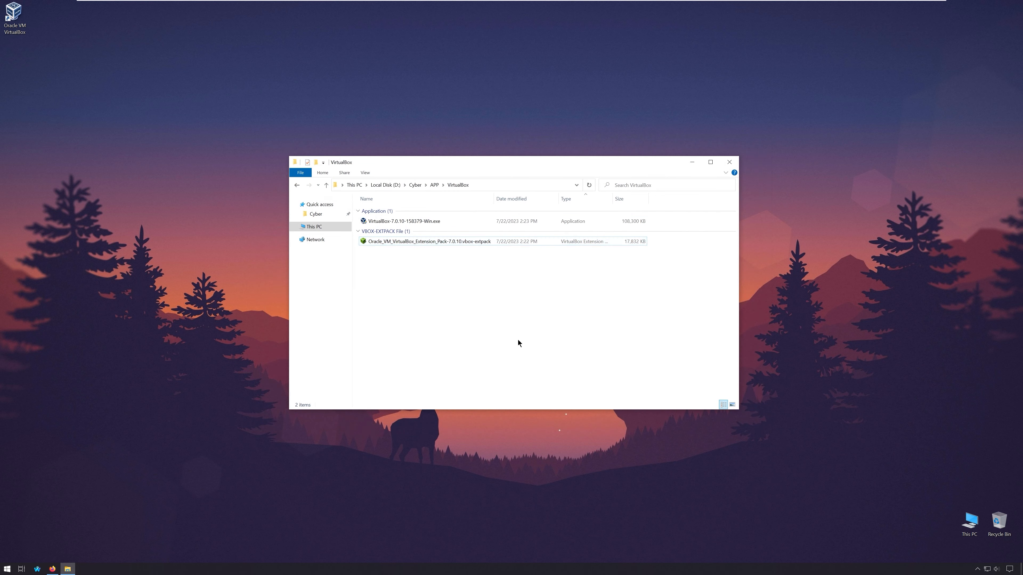
pyautogui.hotkey('alt', 'Up')
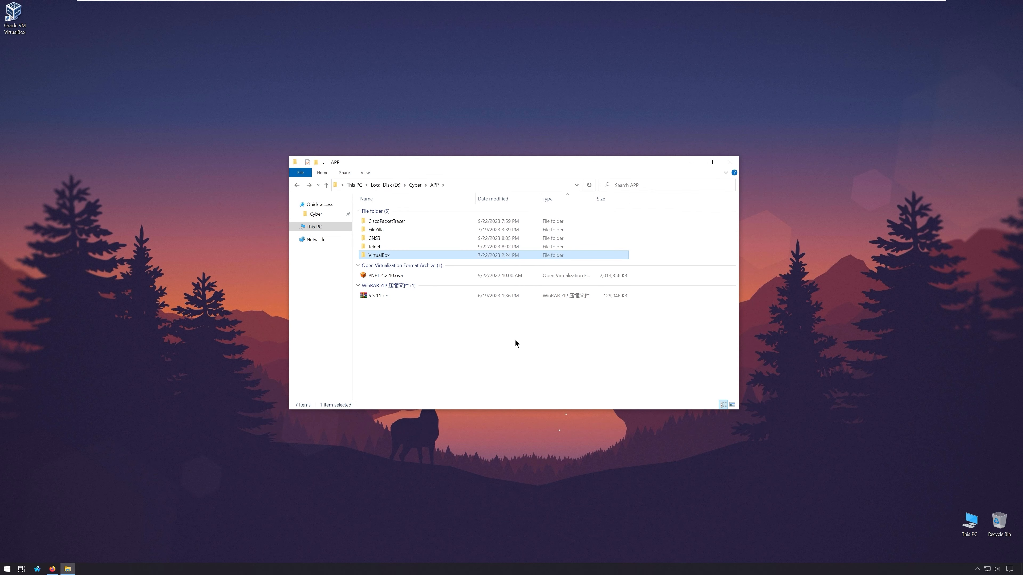
pyautogui.click(420, 276)
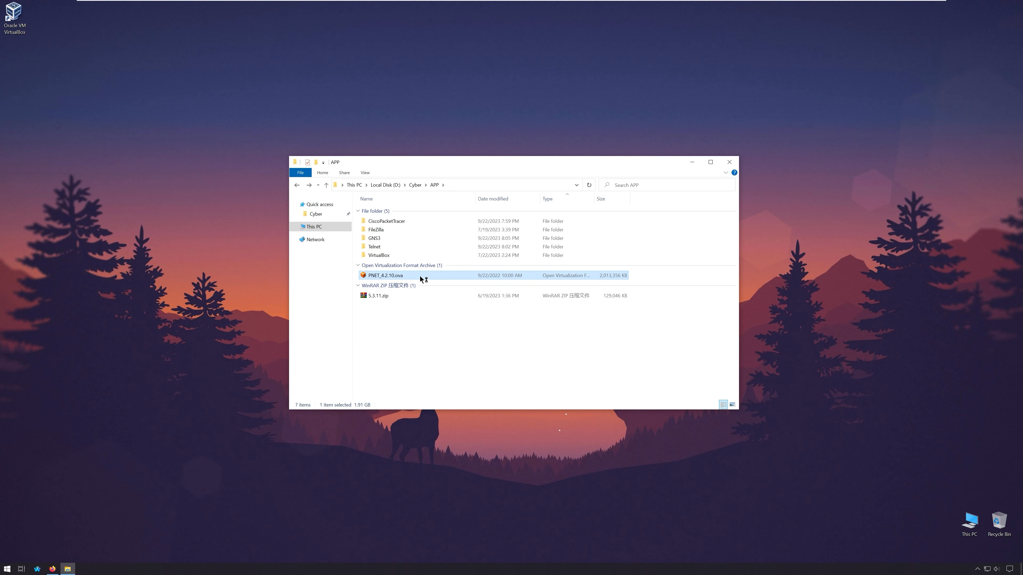
pyautogui.doubleClick(419, 276)
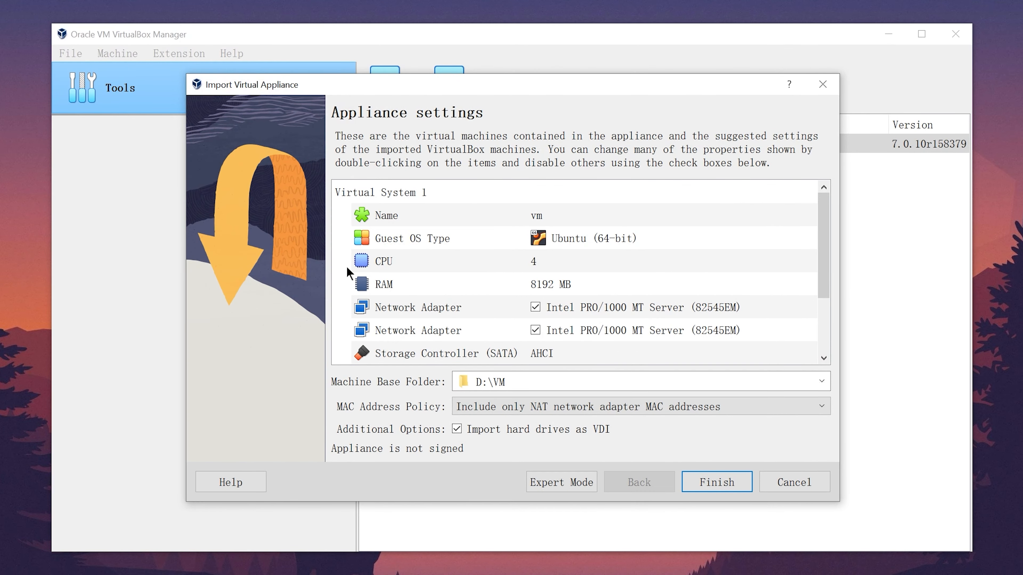
pyautogui.tripleClick(474, 383)
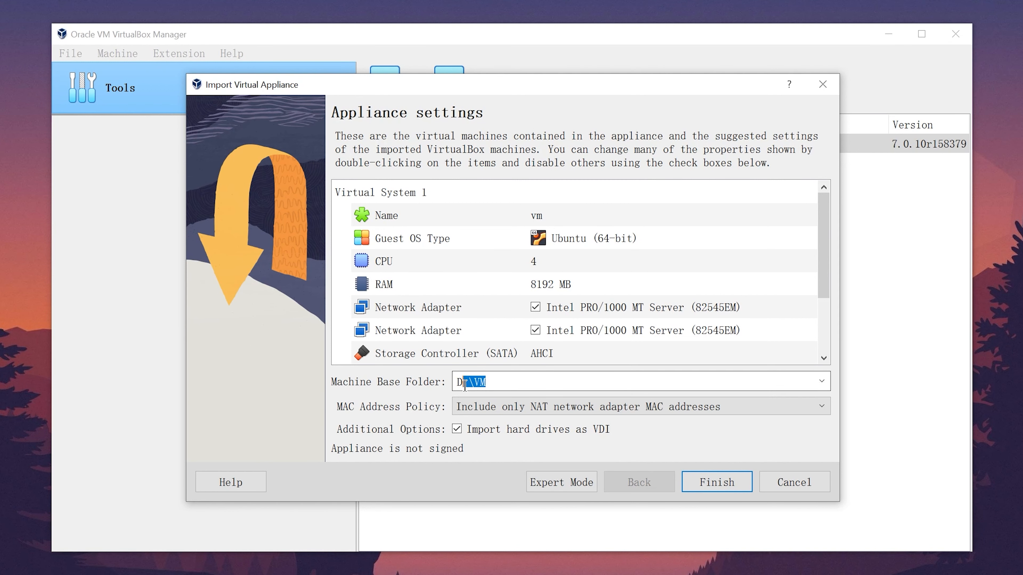
pyautogui.click(541, 382)
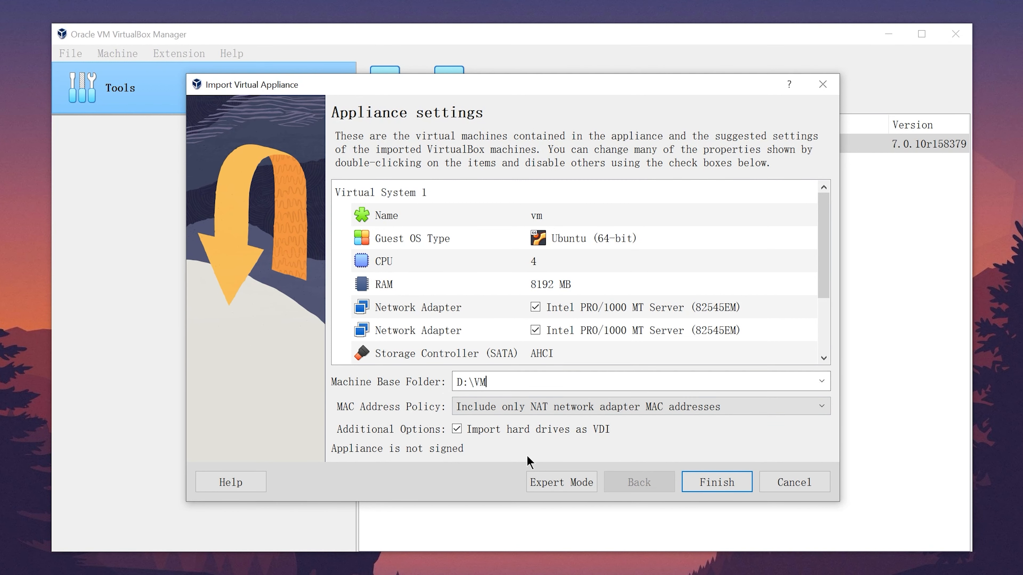
pyautogui.click(737, 482)
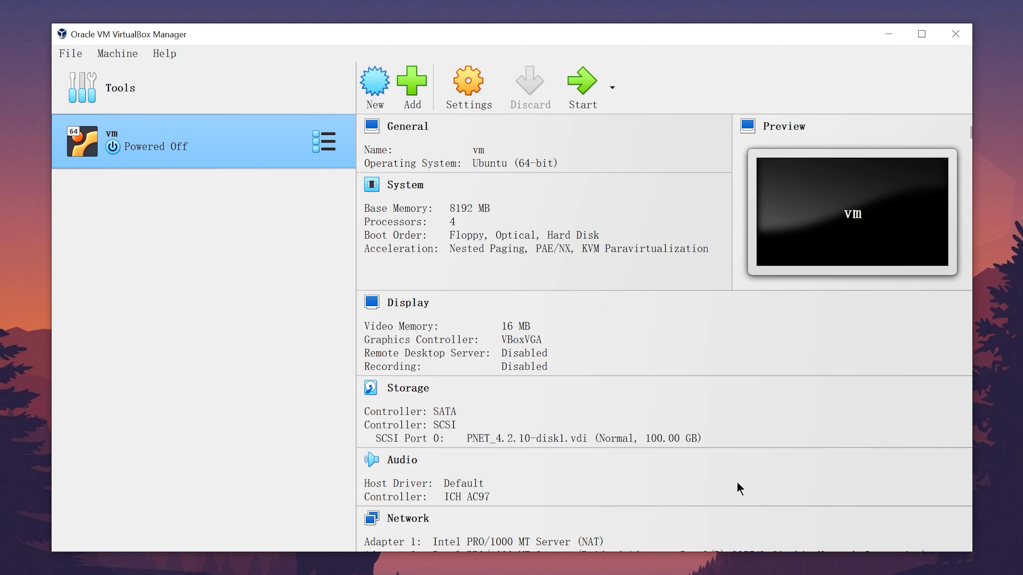
# - Rename the virtual machine from vm to Pnetlab in its settings
pyautogui.click(463, 89)
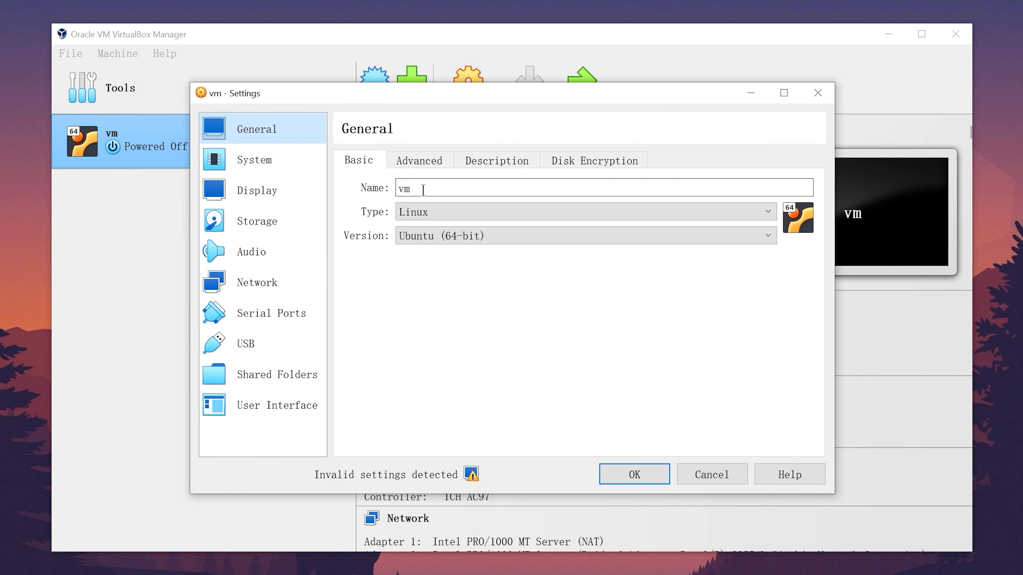
pyautogui.moveTo(423, 189); pyautogui.dragTo(390, 196)
pyautogui.write('P')
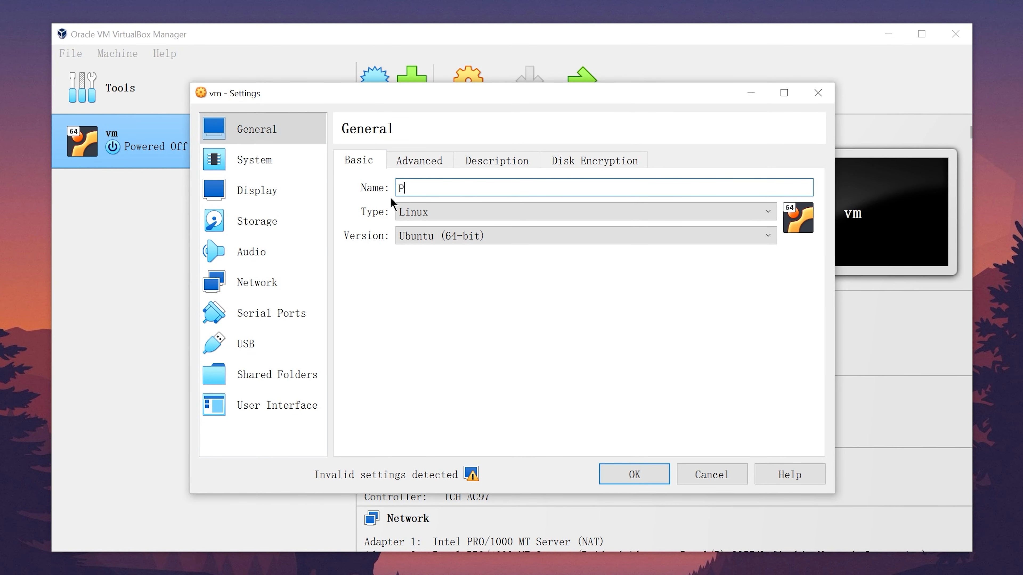
pyautogui.write('netlab')
# - Raise the processor count from 4 to 8 and enable nested VT-x/AMD-V
pyautogui.click(275, 159)
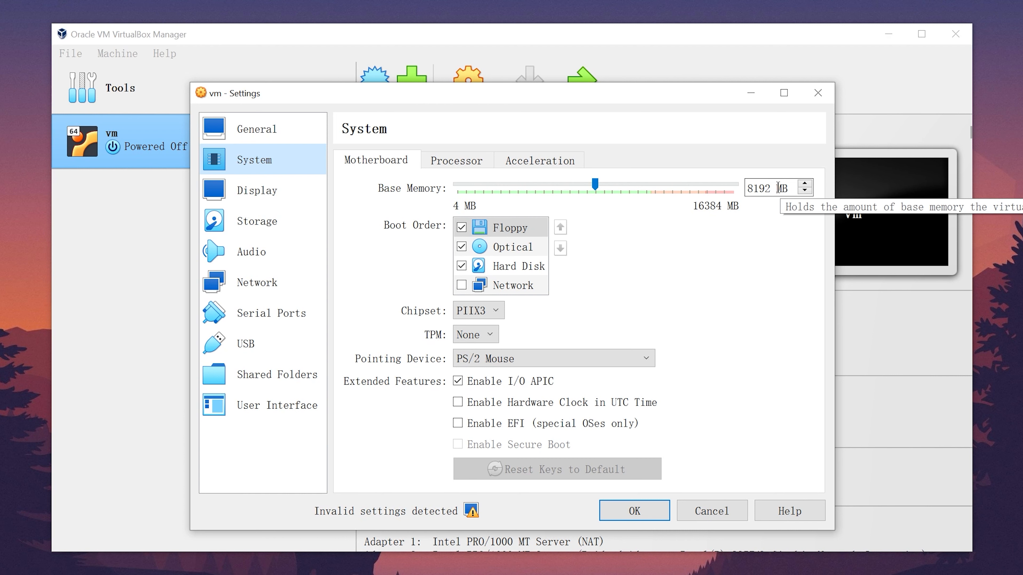
pyautogui.click(464, 161)
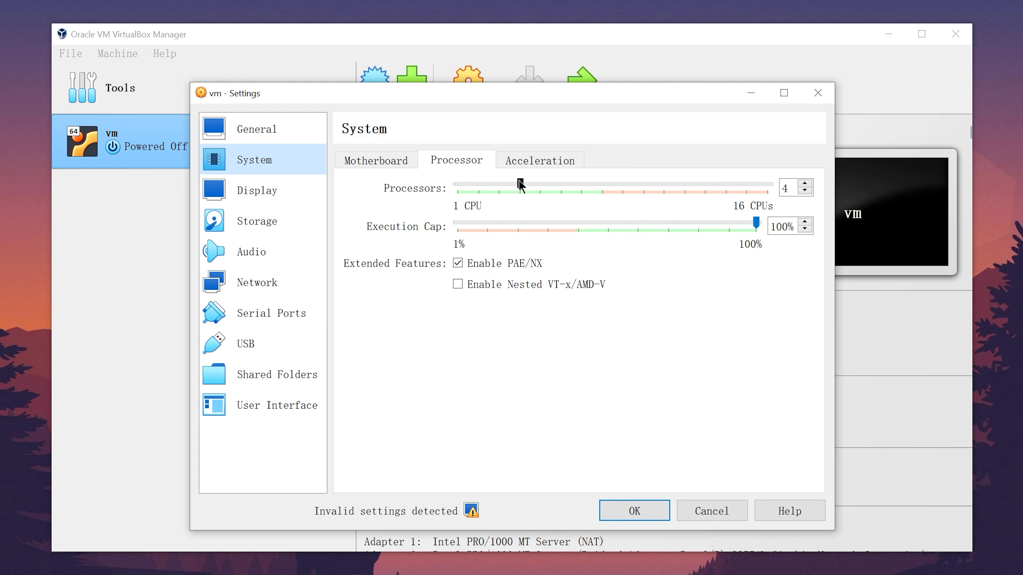
pyautogui.moveTo(520, 184); pyautogui.dragTo(604, 193)
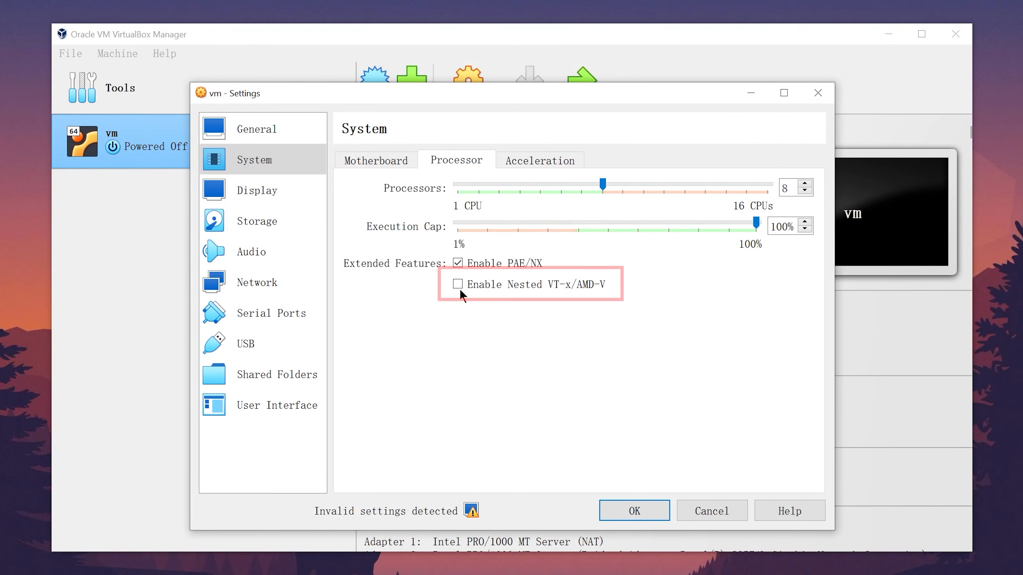
pyautogui.click(458, 284)
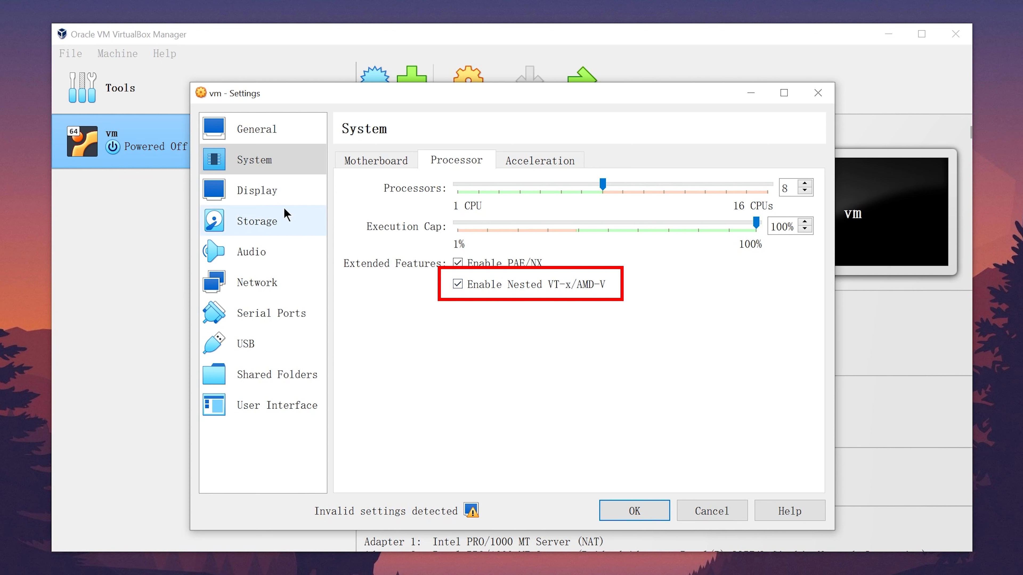
# - Set video memory to 128 MB and the graphics controller to VMSVGA, then save
pyautogui.click(265, 201)
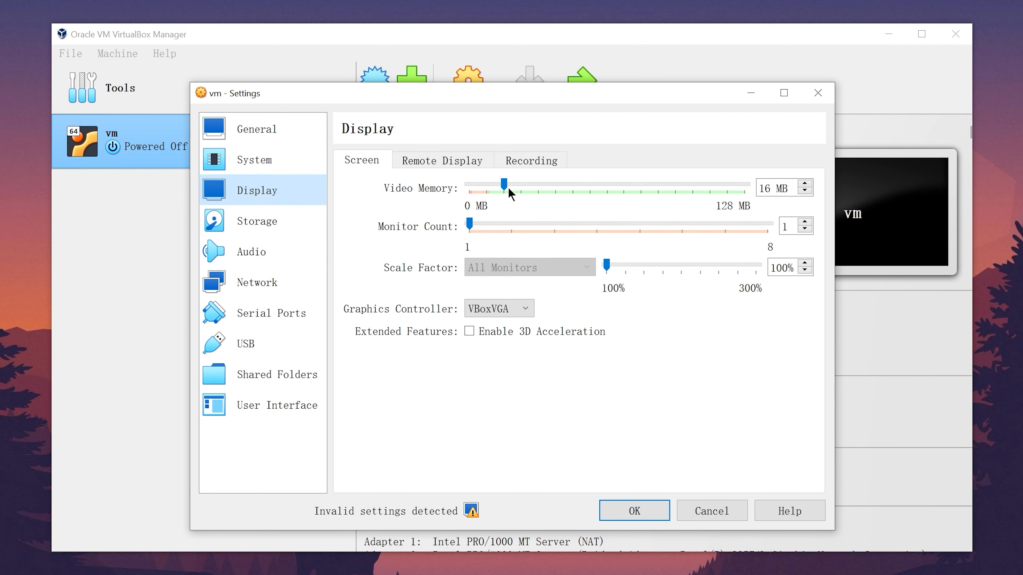
pyautogui.moveTo(505, 186); pyautogui.dragTo(797, 208)
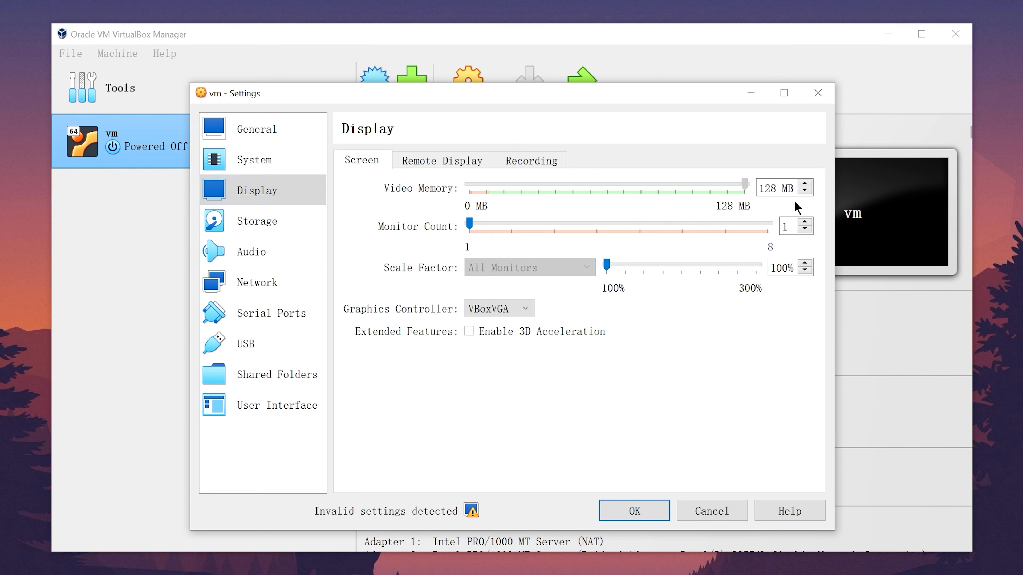
pyautogui.click(498, 310)
pyautogui.click(490, 336)
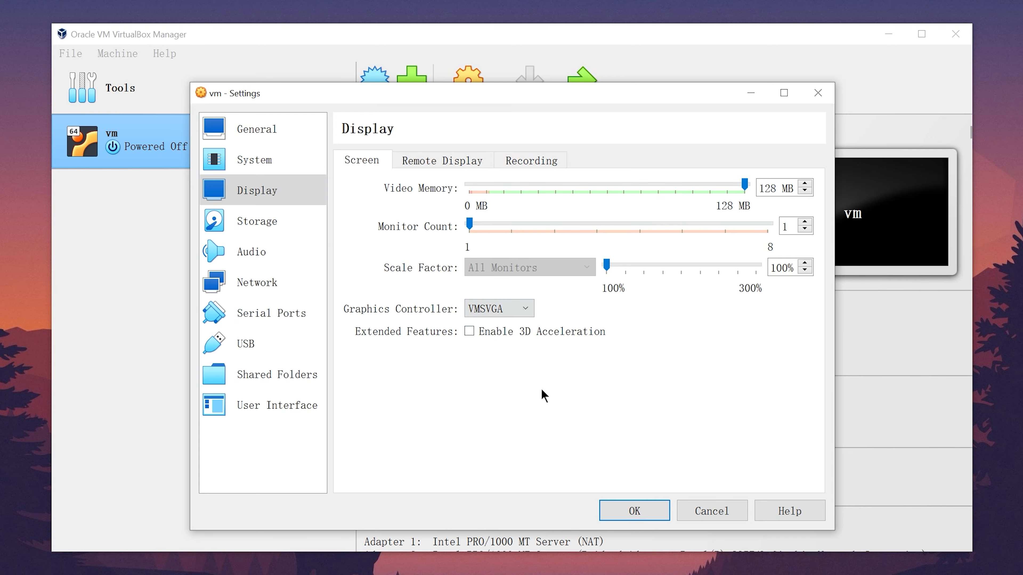
pyautogui.click(652, 508)
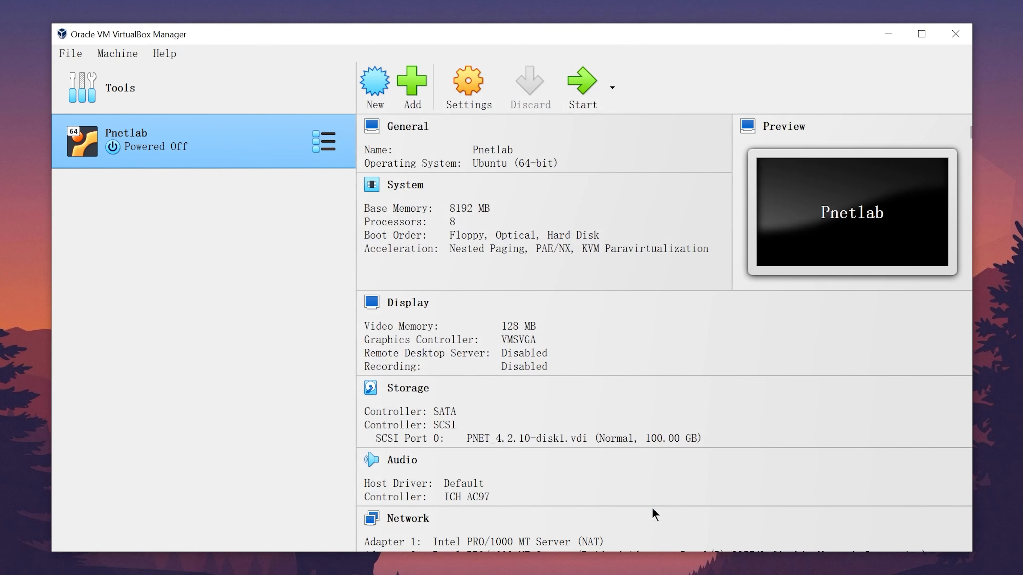
# - Start the Pnetlab VM and dismiss the notification panel while it boots to the login prompt
pyautogui.click(578, 89)
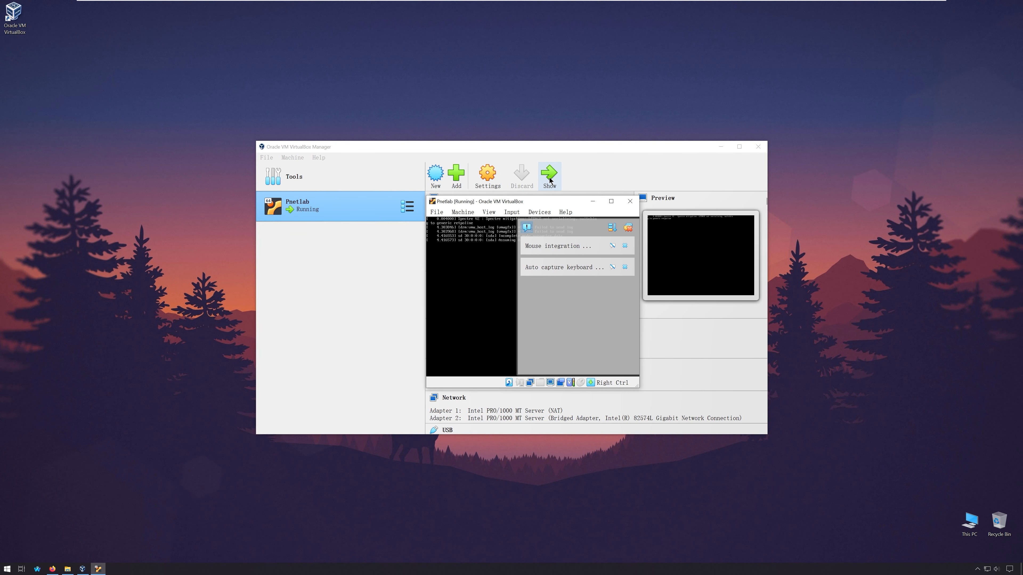
pyautogui.click(629, 229)
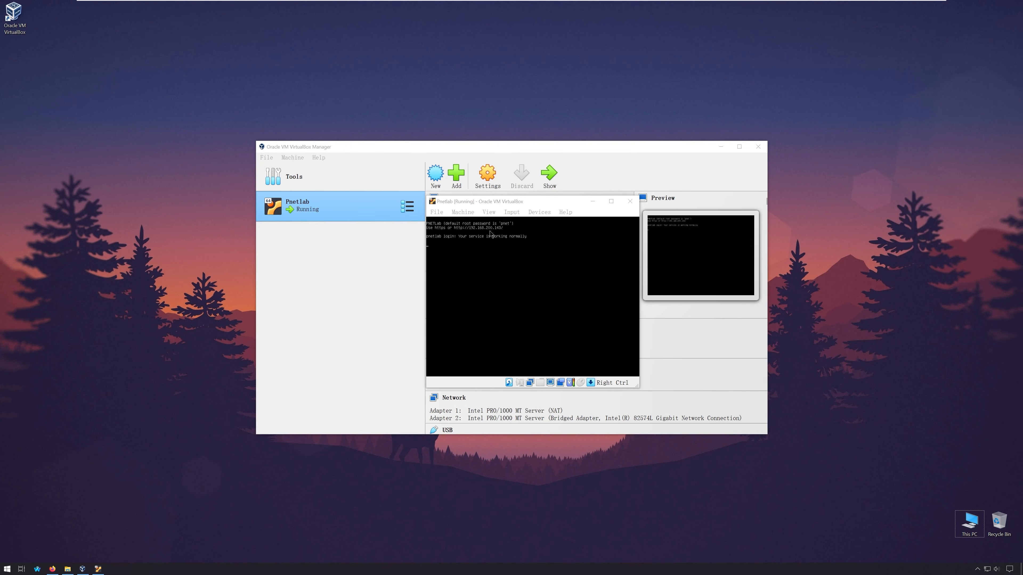
# - Let the VM capture keyboard input and log into the console as root
pyautogui.click(480, 250)
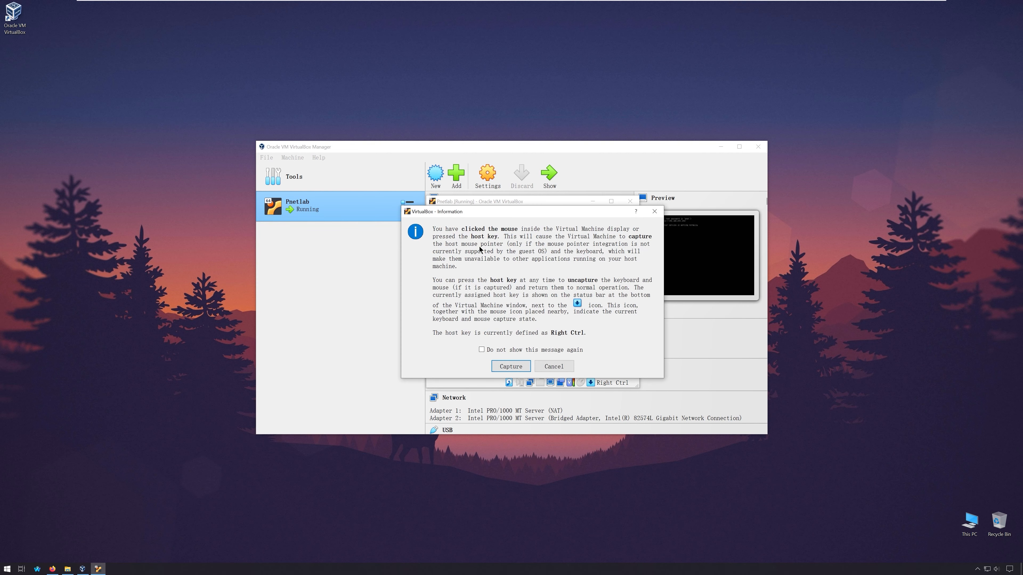
pyautogui.click(503, 365)
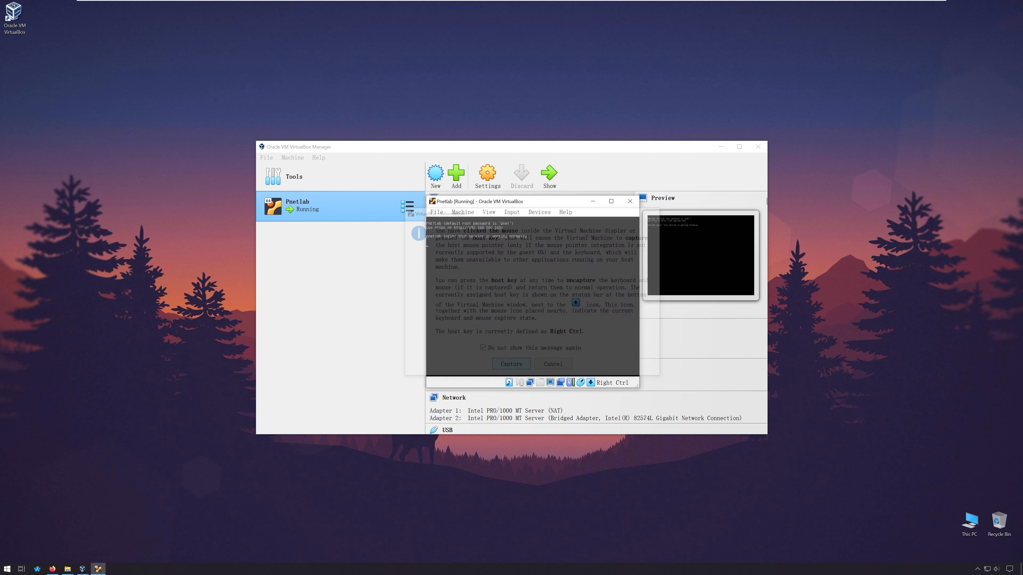
pyautogui.write('root')
pyautogui.press('Return')
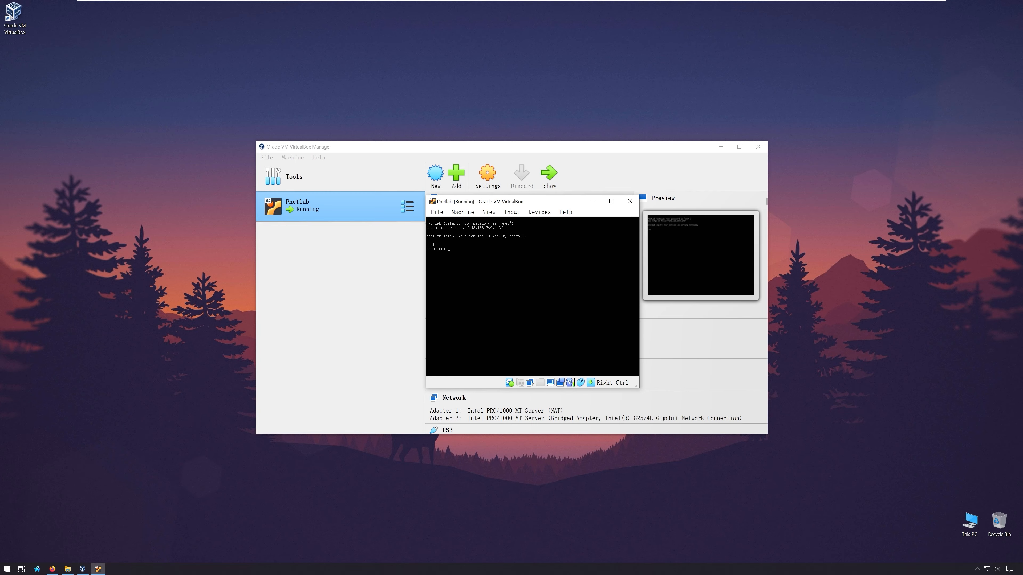
pyautogui.press('Return')
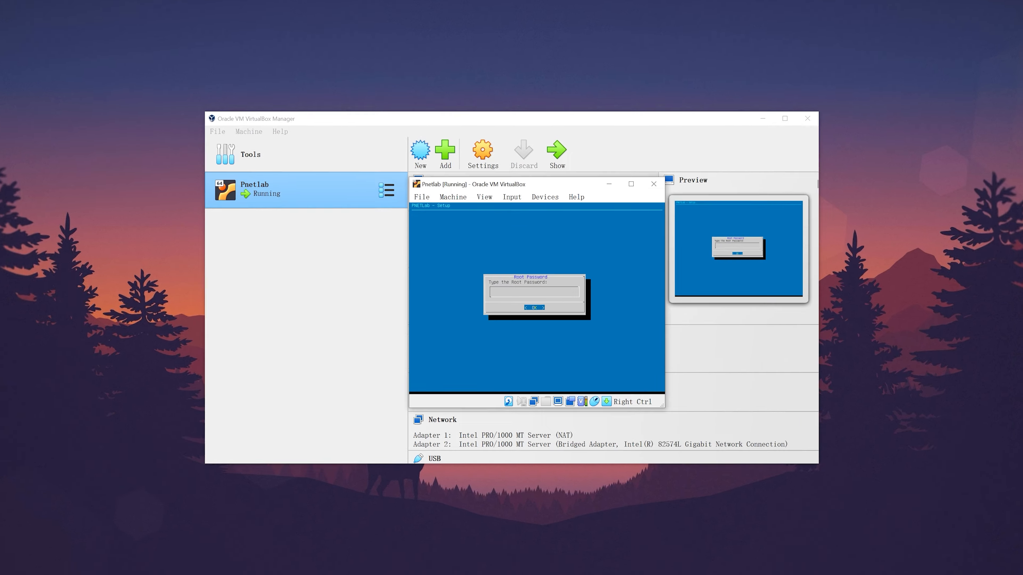
# - Enter and repeat the new root password, re-entering it after a mismatch
pyautogui.press('Return')
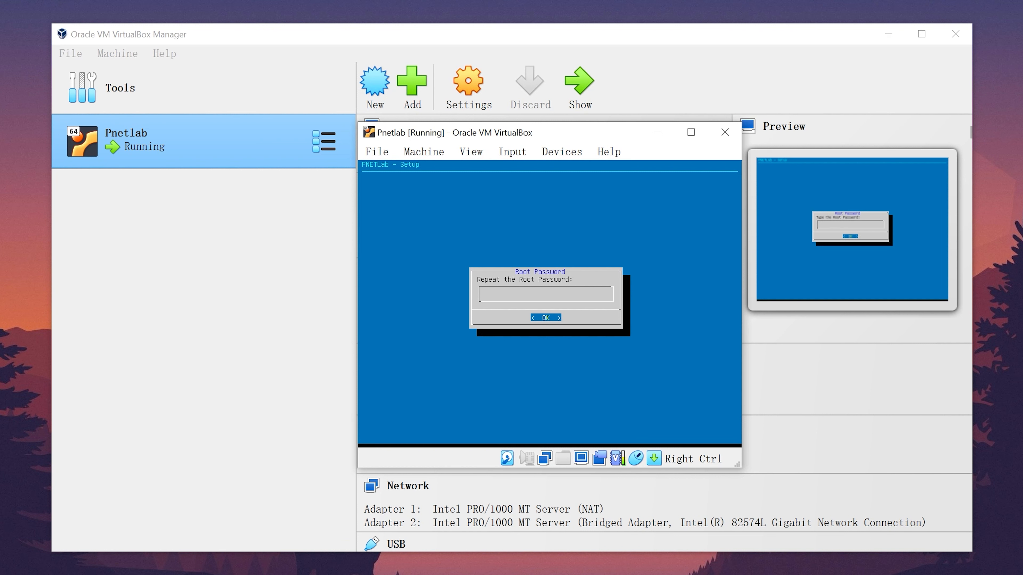
pyautogui.press('Return')
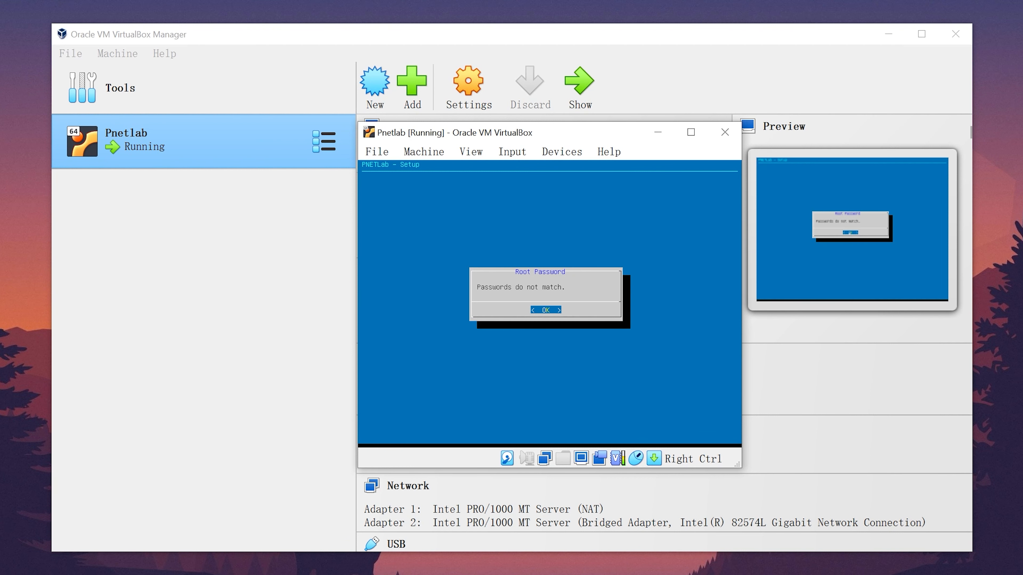
pyautogui.press('Return')
pyautogui.press('Return')
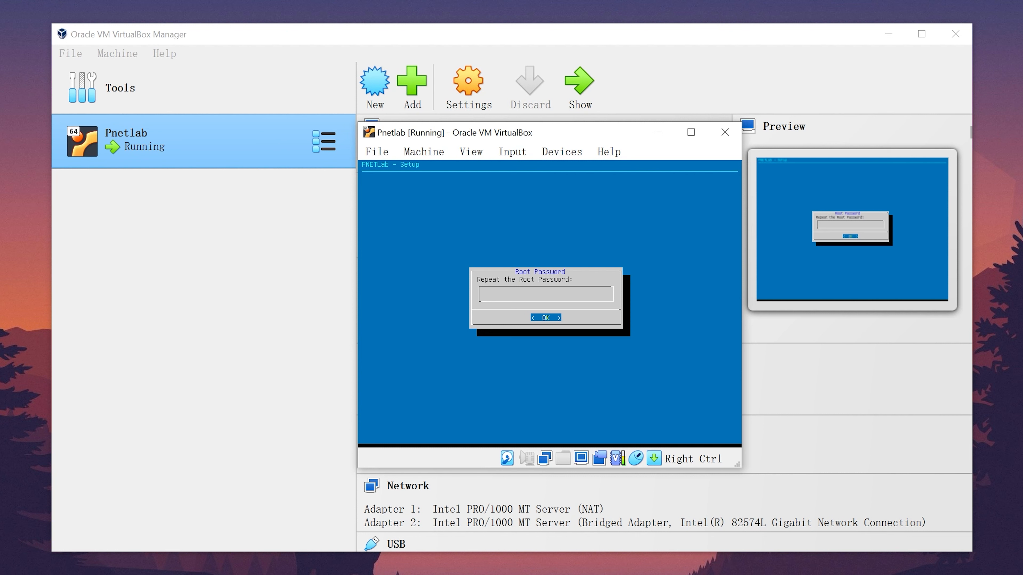
pyautogui.press('Return')
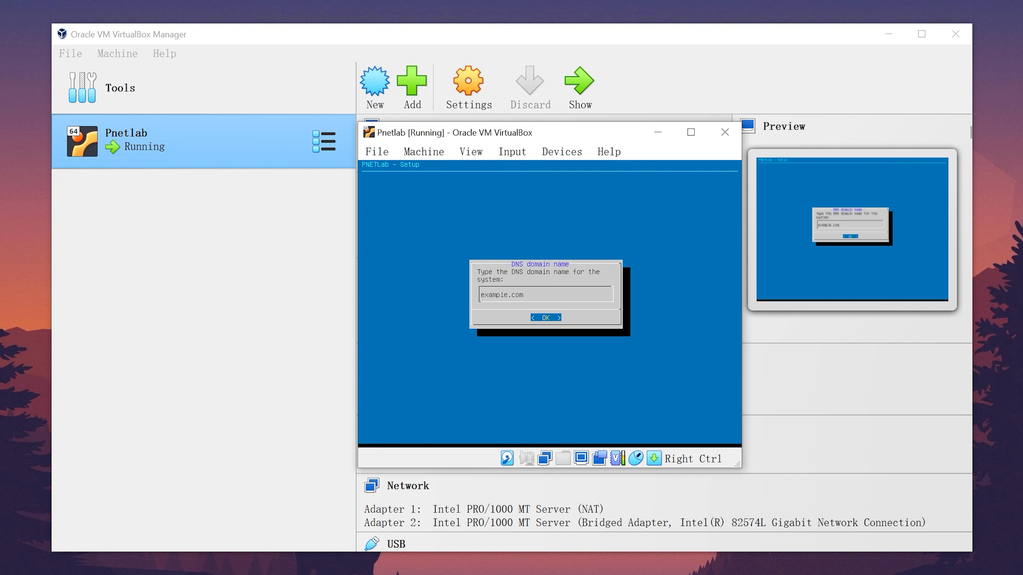
# - Accept example.com as the domain, DHCP, no NTP server and a direct internet connection
pyautogui.press('Return')
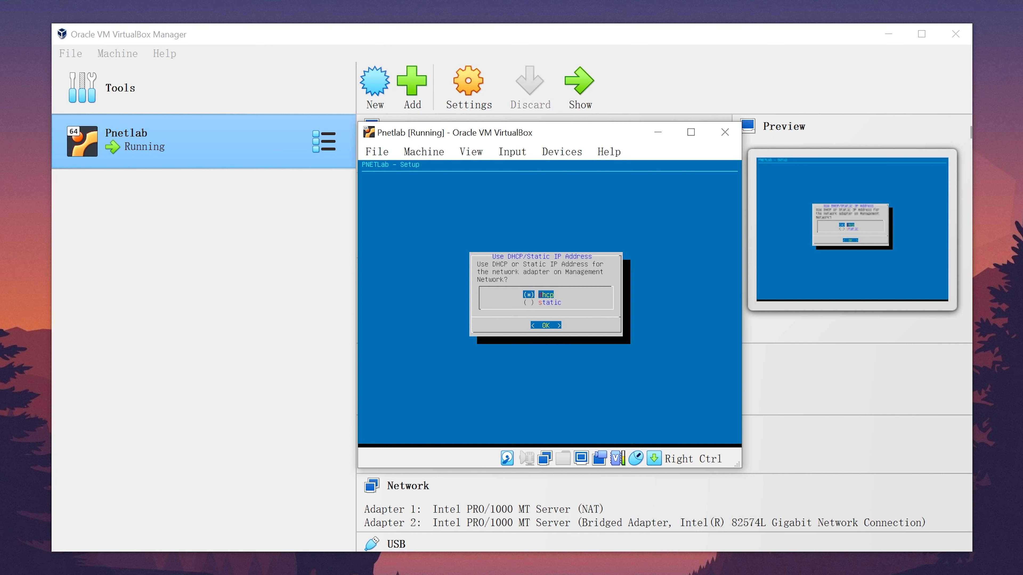
pyautogui.press('Return')
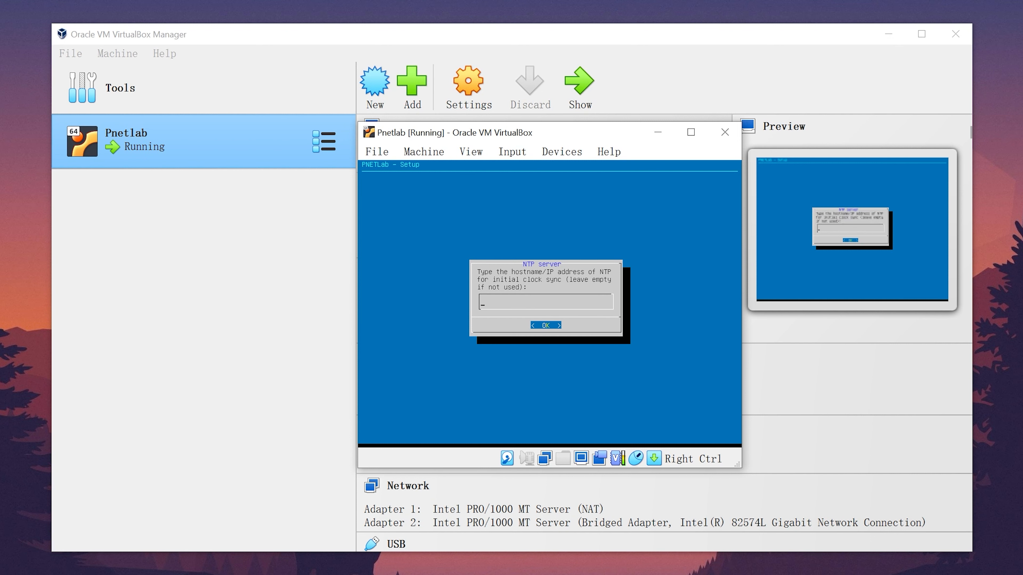
pyautogui.press('Return')
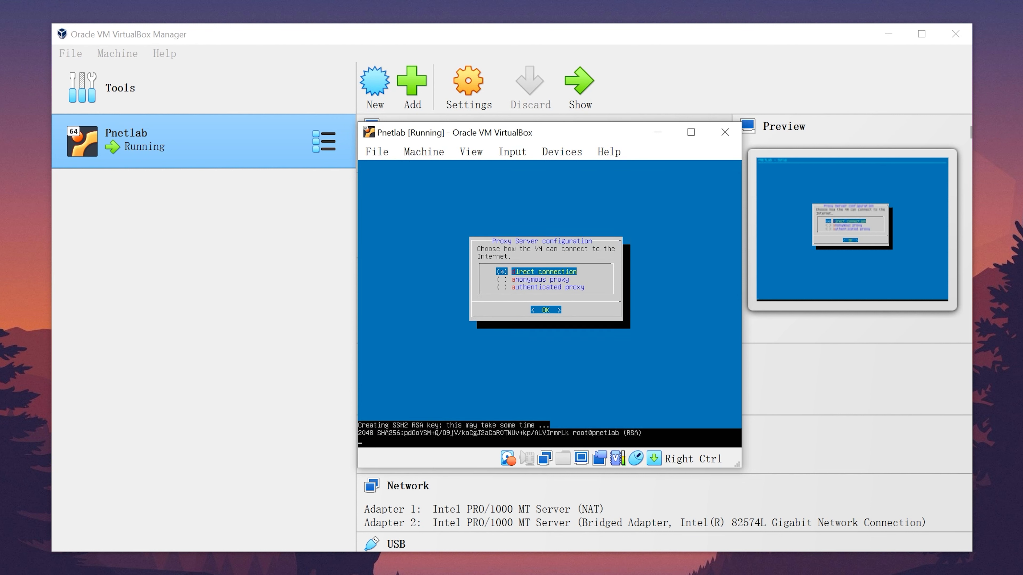
pyautogui.press('Return')
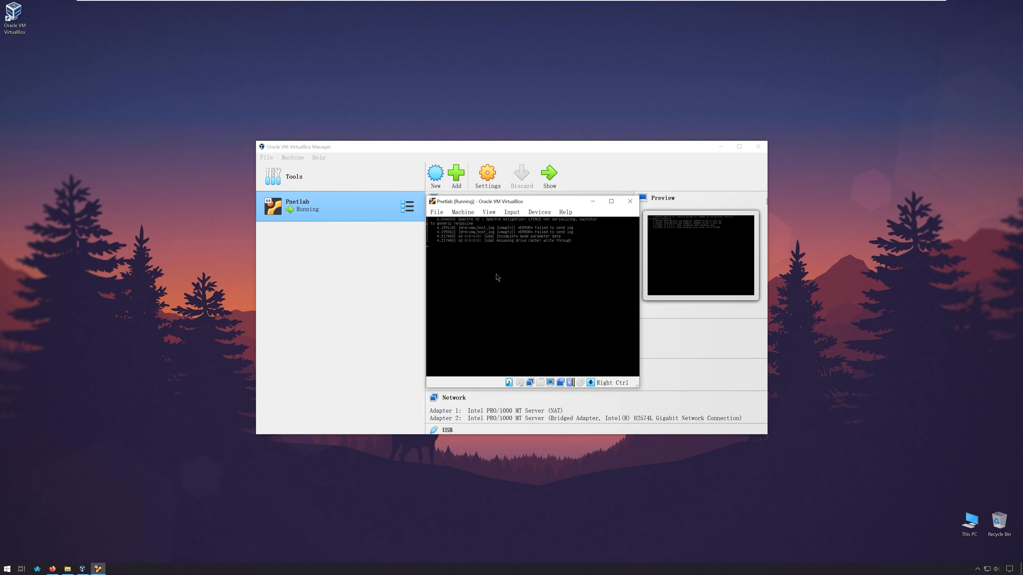
# - Release the VM window and wait for Pnetlab to reboot to its console login prompt
pyautogui.click(184, 270)
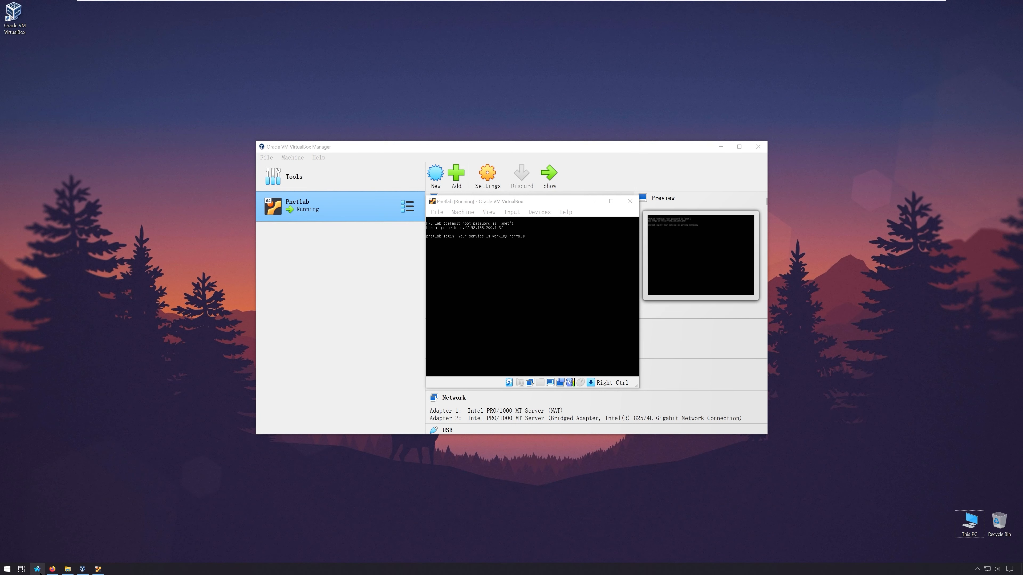
# - Open 192.168.200.143 in Firefox to load the PNETLab web interface
pyautogui.click(37, 569)
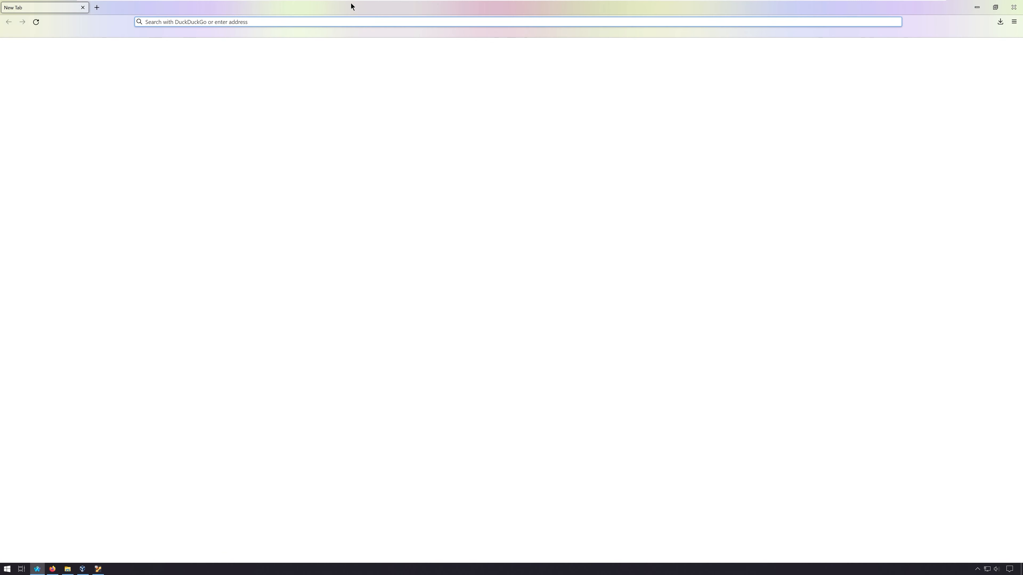
pyautogui.write('19')
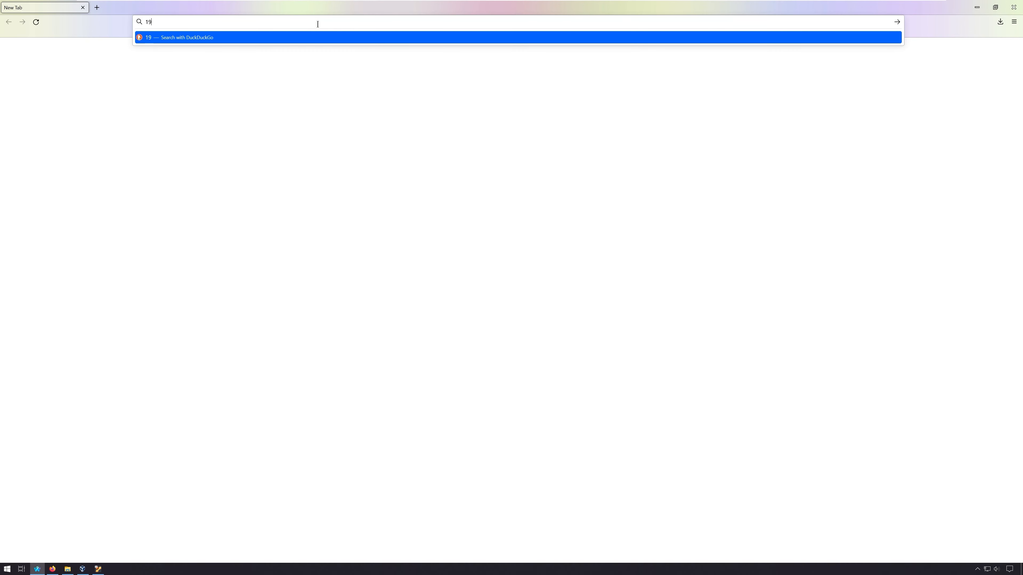
pyautogui.write('2.168.200.143')
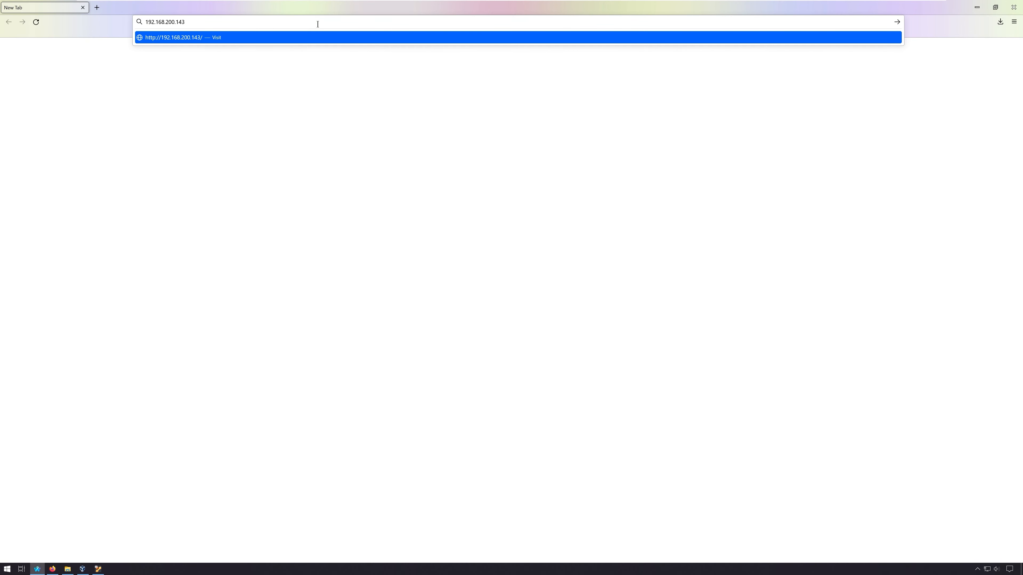
pyautogui.press('Return')
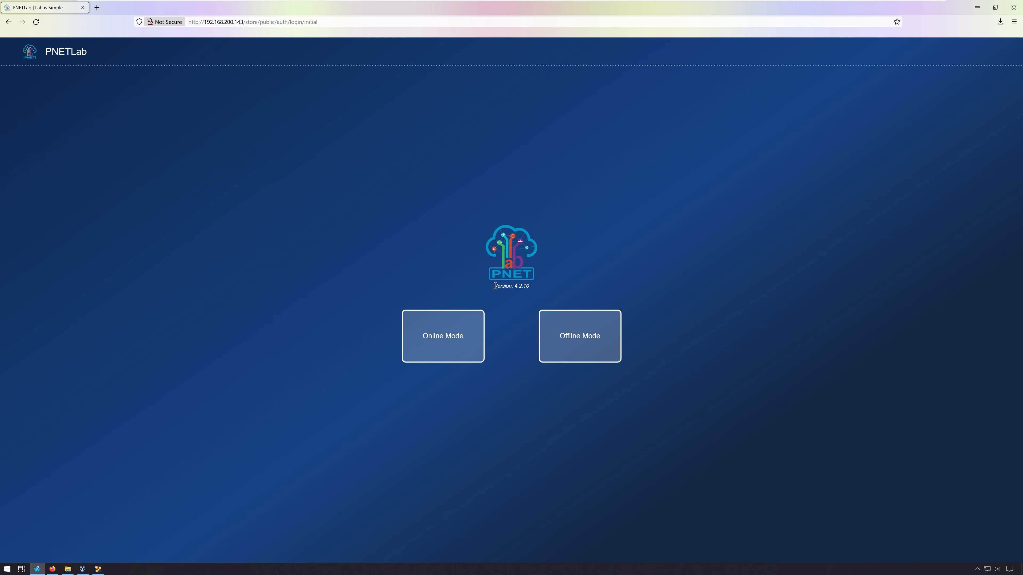
# - Choose Online Mode in PNETLab to reach the authen.pnetlab.com login page
pyautogui.click(583, 274)
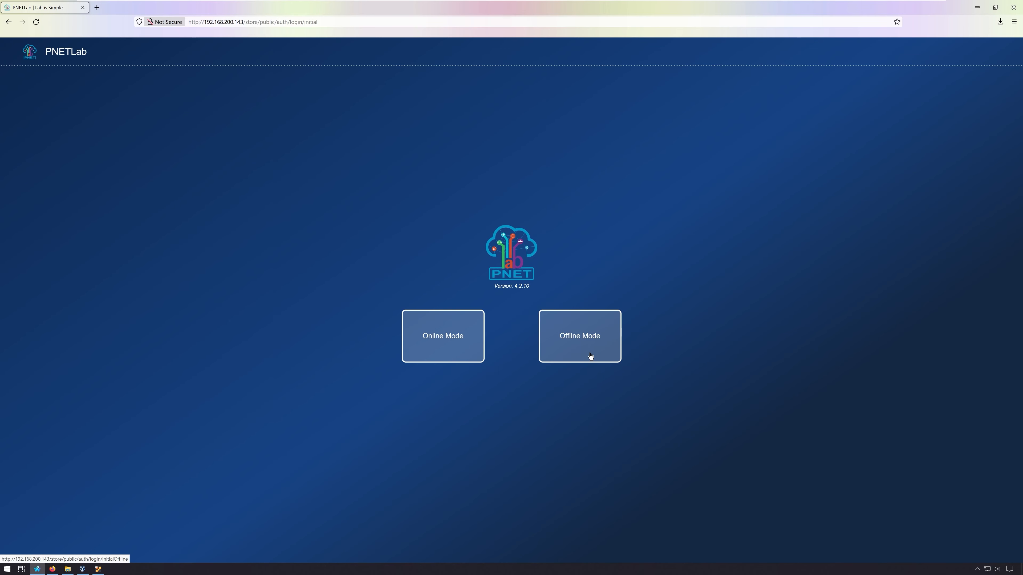
pyautogui.click(435, 334)
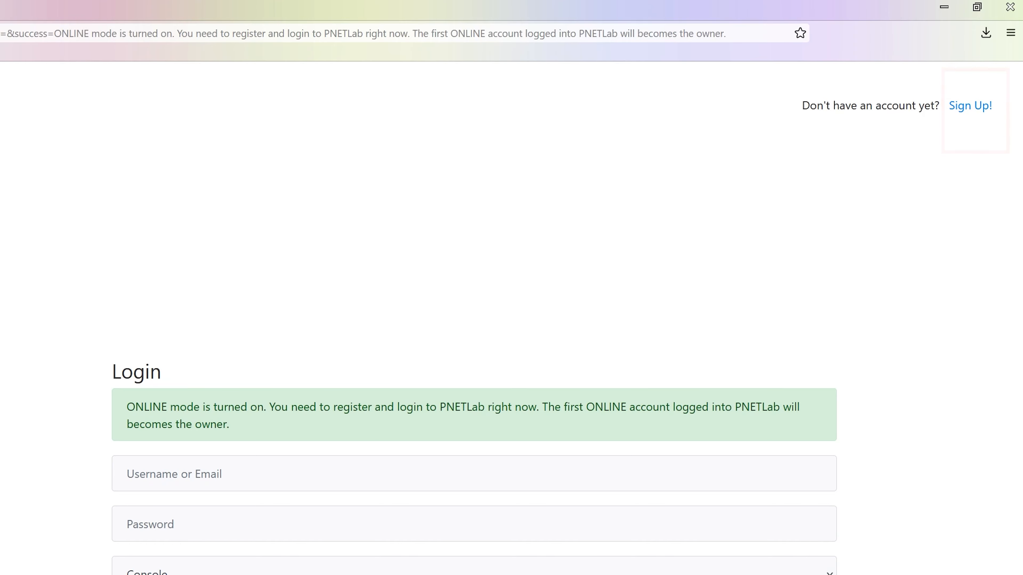
# - Open the Sign Up registration page, close it, and enter the account username
pyautogui.click(973, 108)
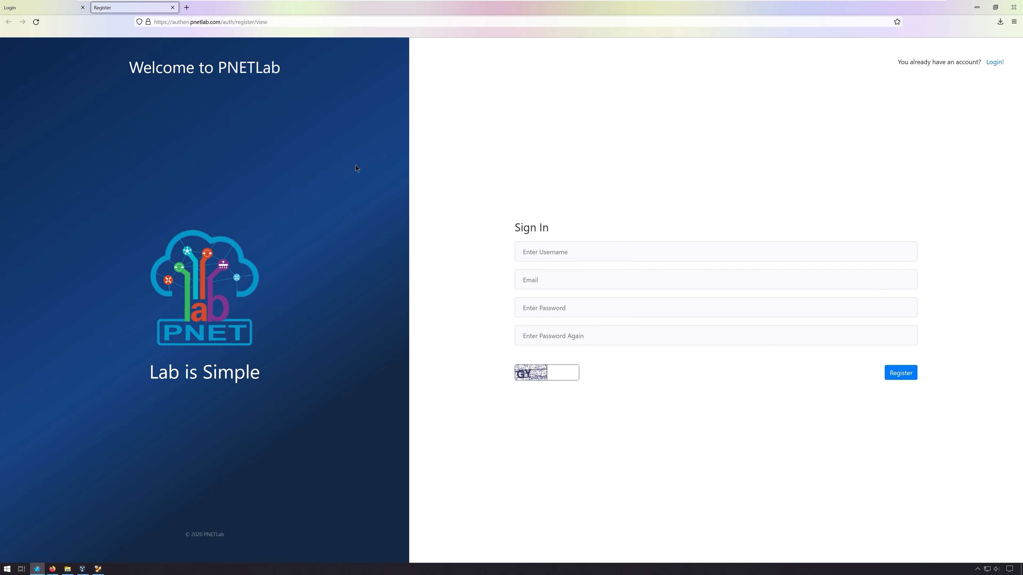
pyautogui.middleClick(122, 6)
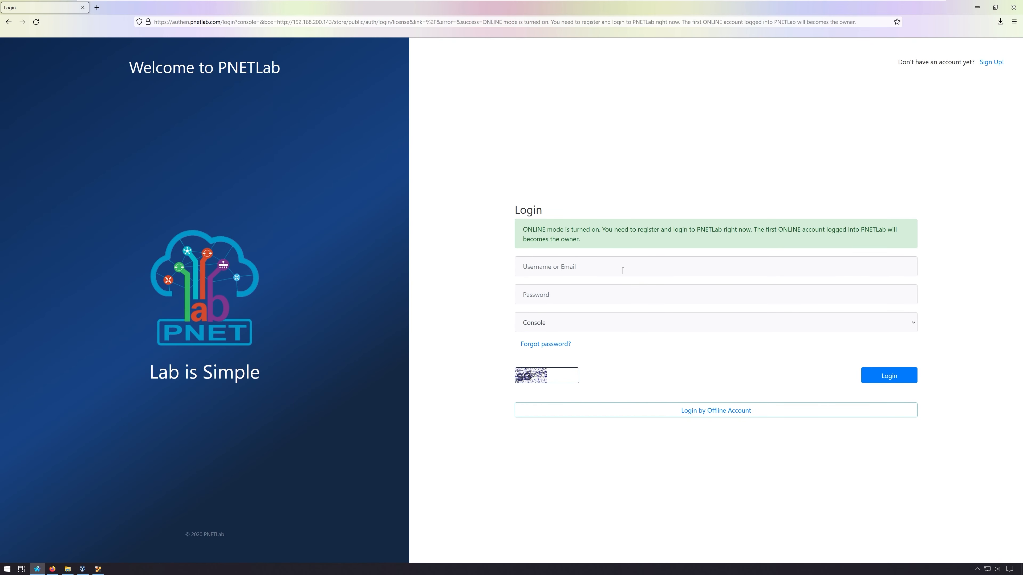
pyautogui.click(614, 267)
pyautogui.write('cyber')
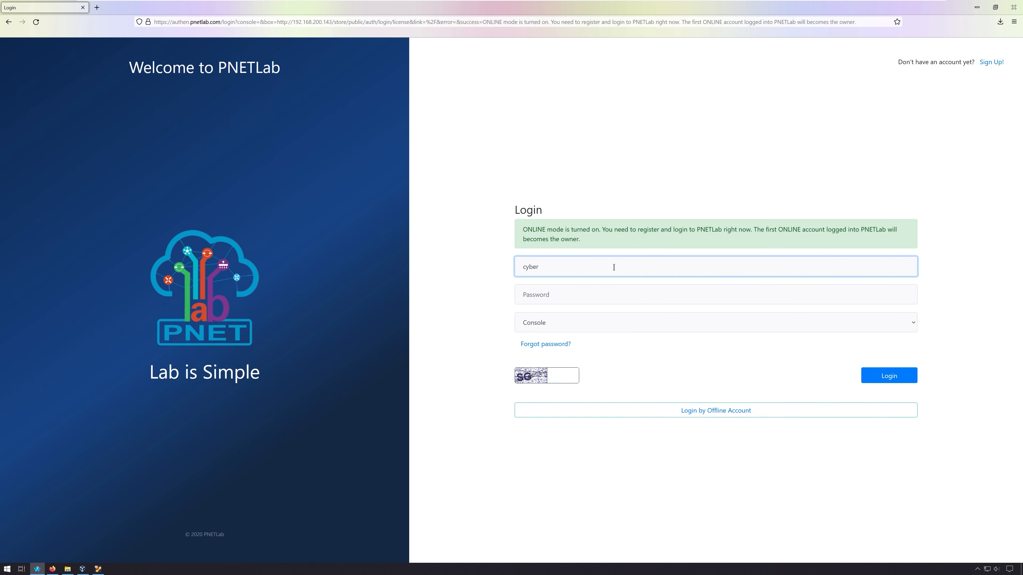
pyautogui.write(' simon')
# - Enter the password and captcha code, then show the Console and HTML console-type options
pyautogui.press('Tab')
pyautogui.write('••••')
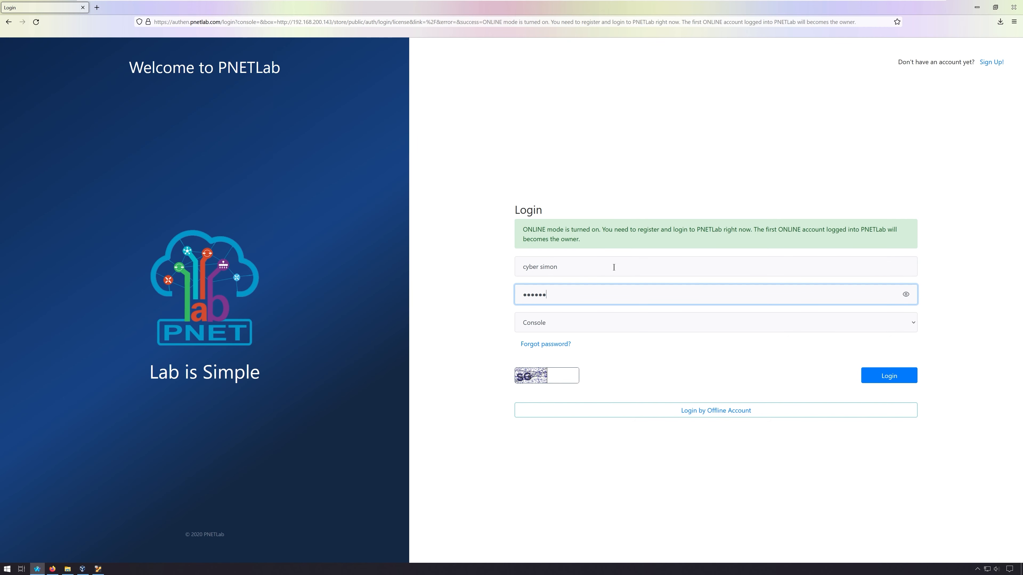
pyautogui.write('•••••••••••')
pyautogui.press('Tab')
pyautogui.press('Tab')
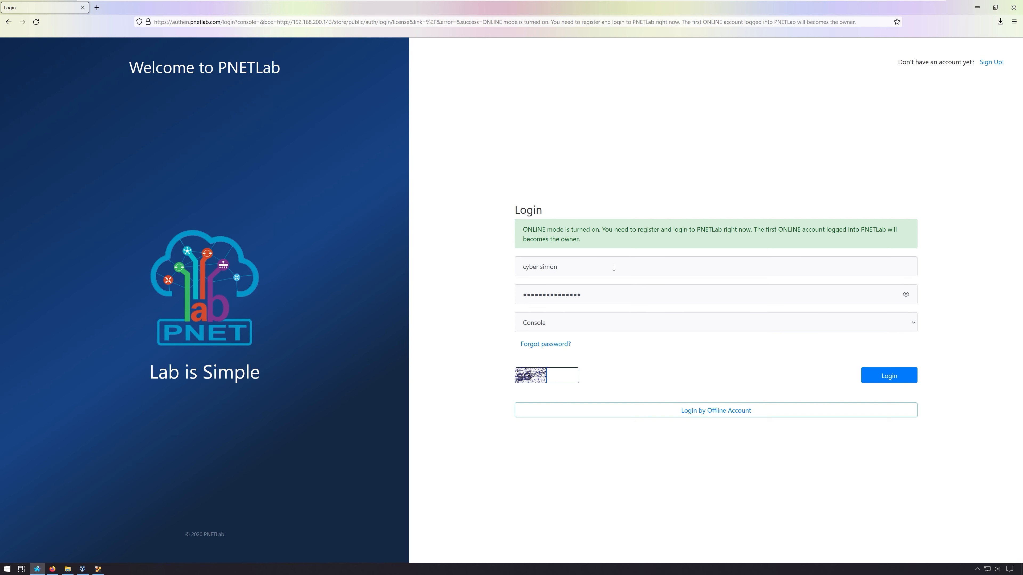
pyautogui.write('SG')
pyautogui.click(594, 323)
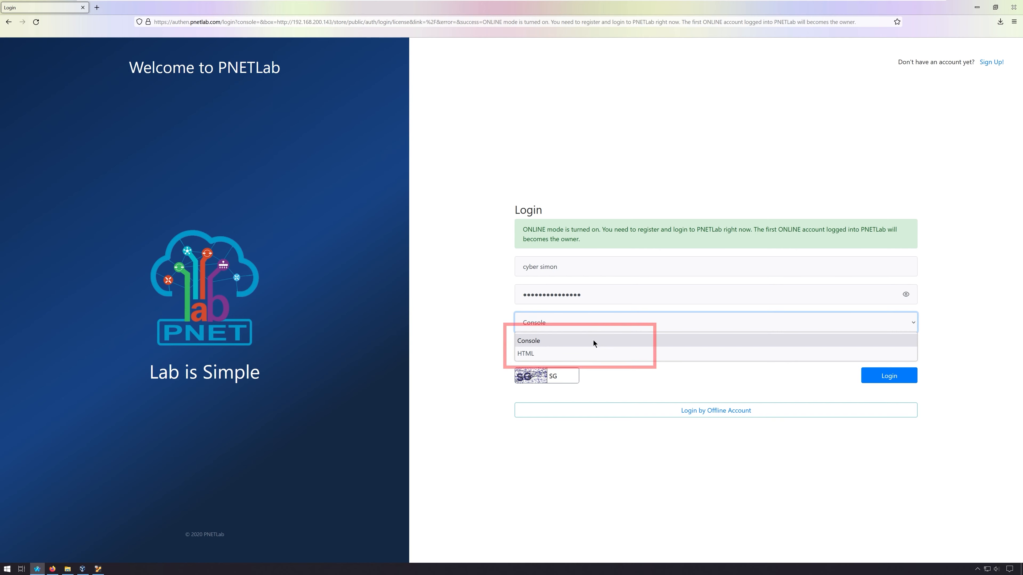
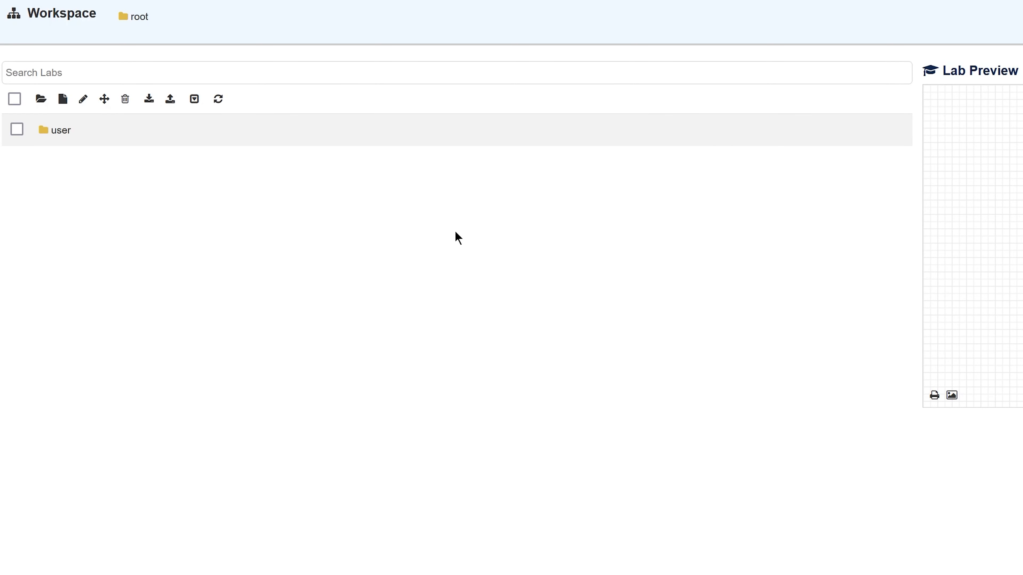
# - Create a lab named 'test', let the second user open it, and open its topology
pyautogui.click(63, 100)
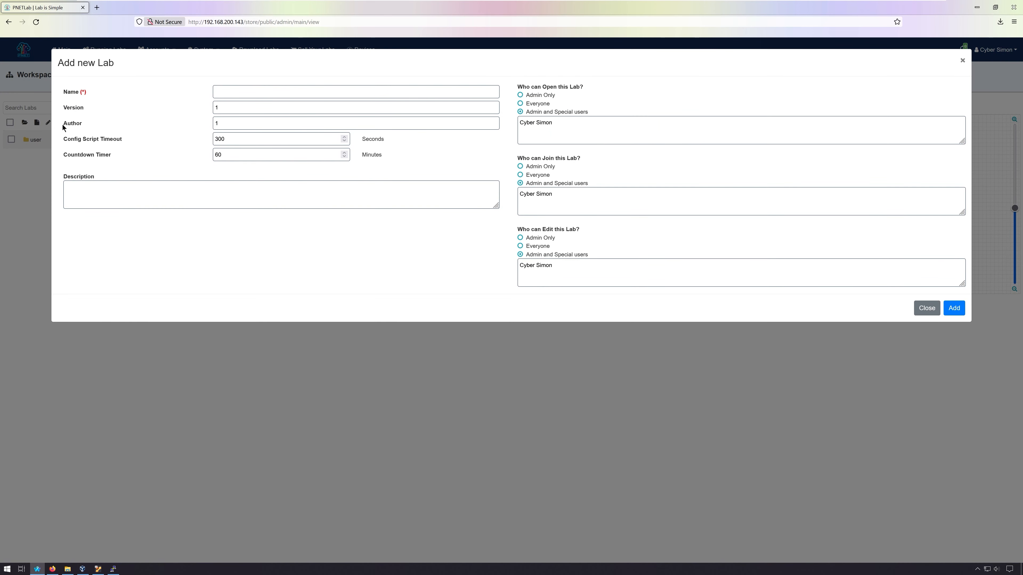
pyautogui.click(243, 95)
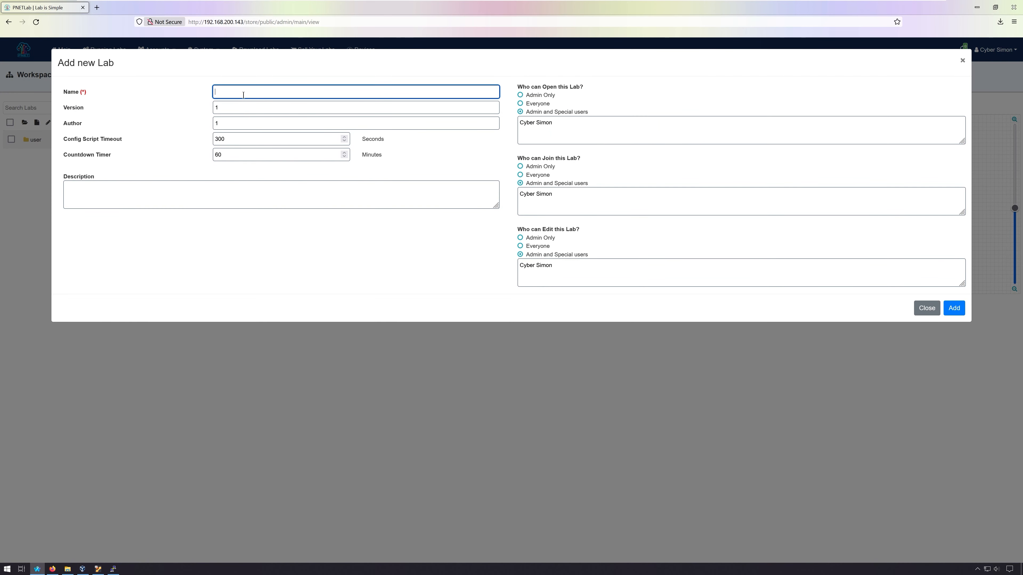
pyautogui.write('test')
pyautogui.click(324, 183)
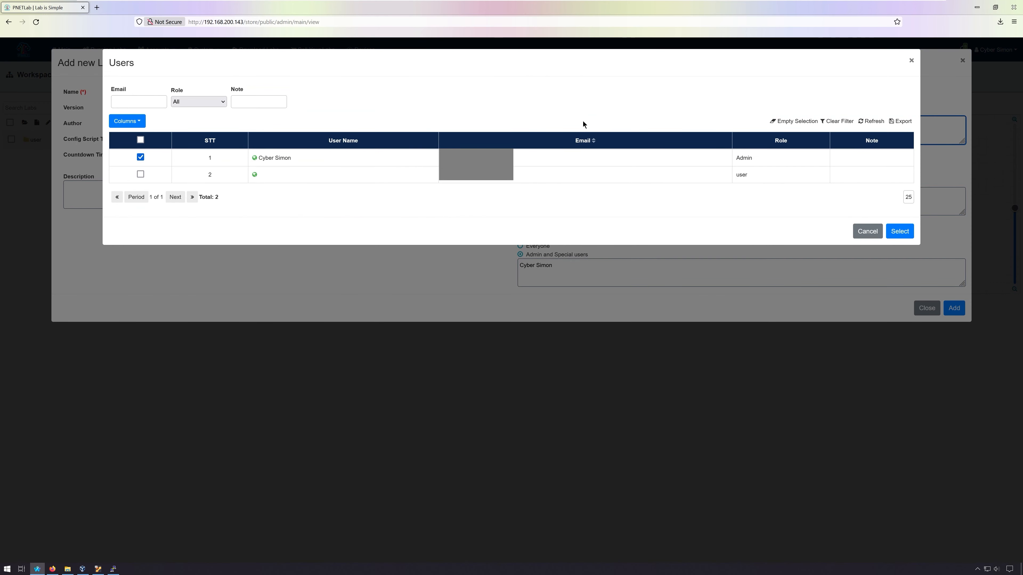
pyautogui.click(140, 175)
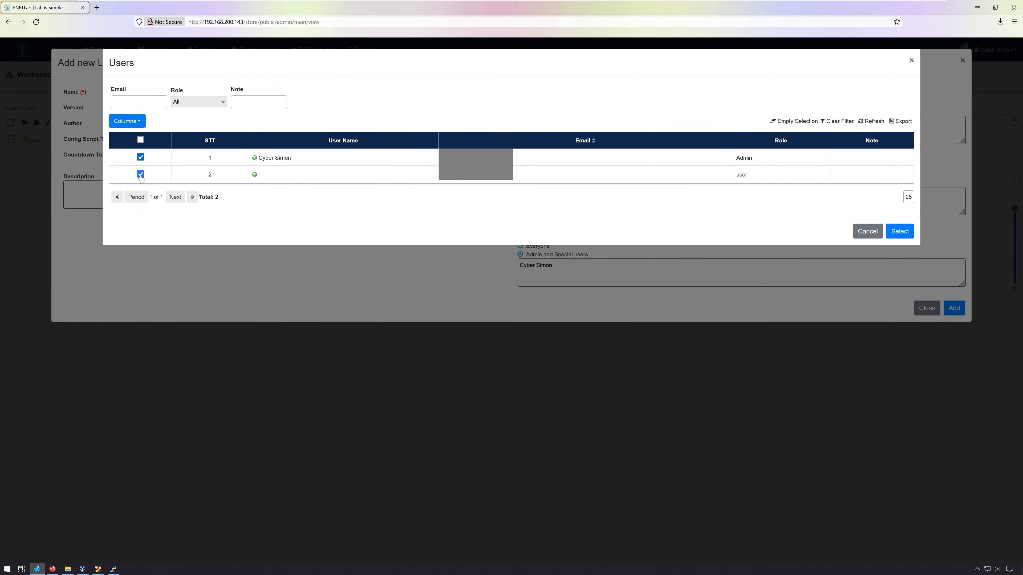
pyautogui.click(900, 233)
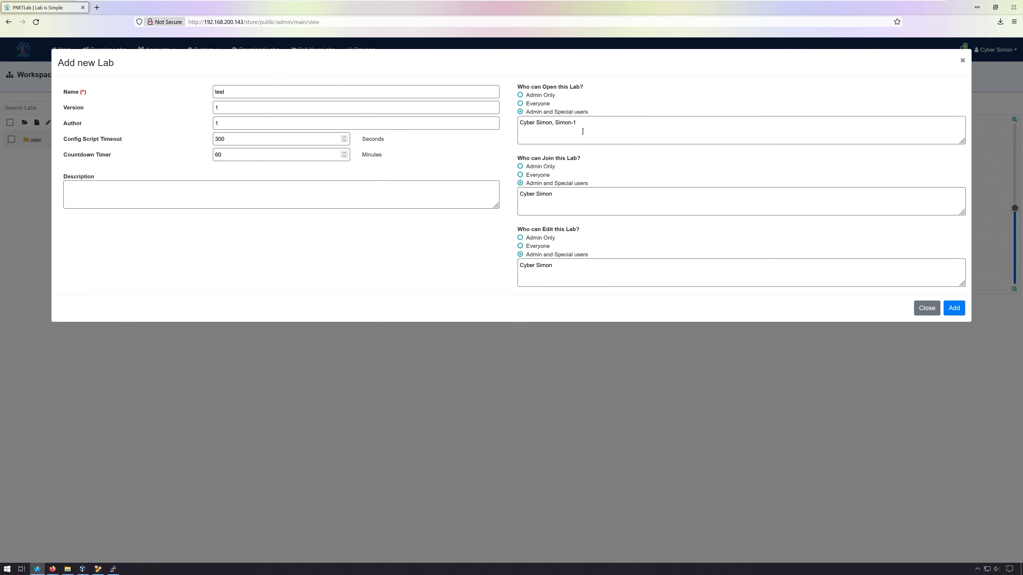
pyautogui.click(958, 311)
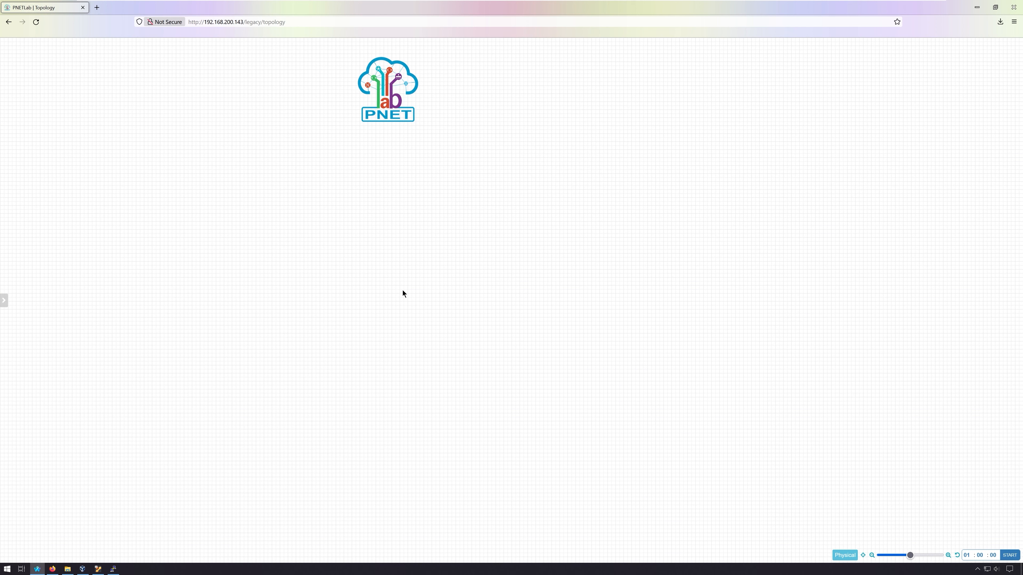
# - Right-click the empty canvas and choose Node under ADD A NEW OBJECT
pyautogui.moveTo(4, 300)
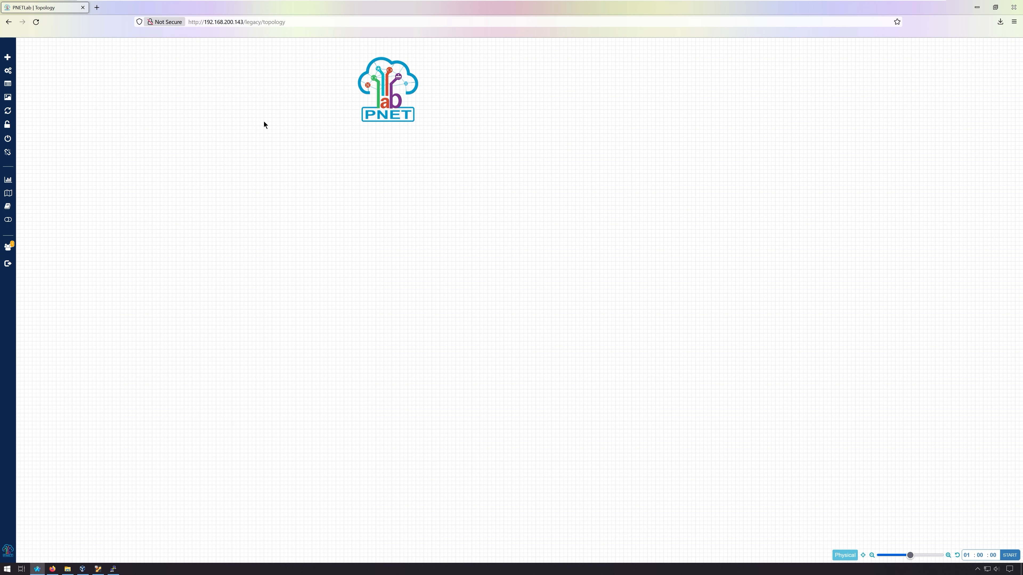
pyautogui.moveTo(10, 60)
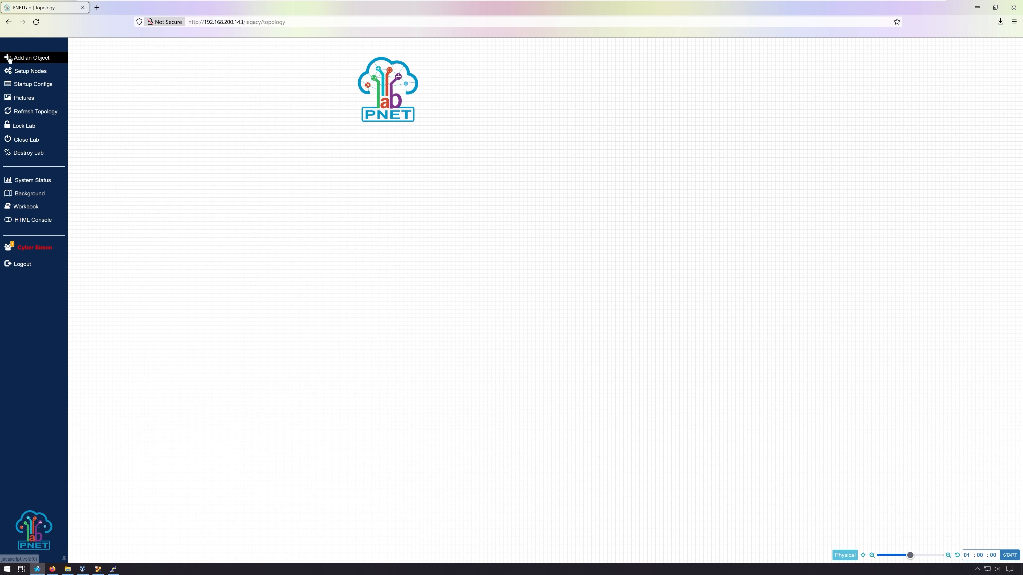
pyautogui.click(57, 59)
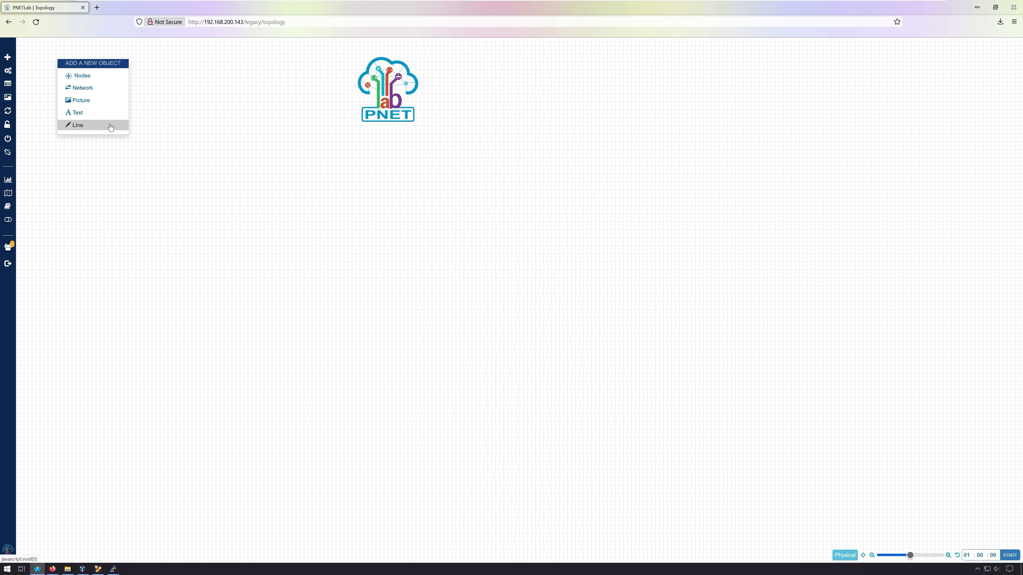
pyautogui.click(236, 121)
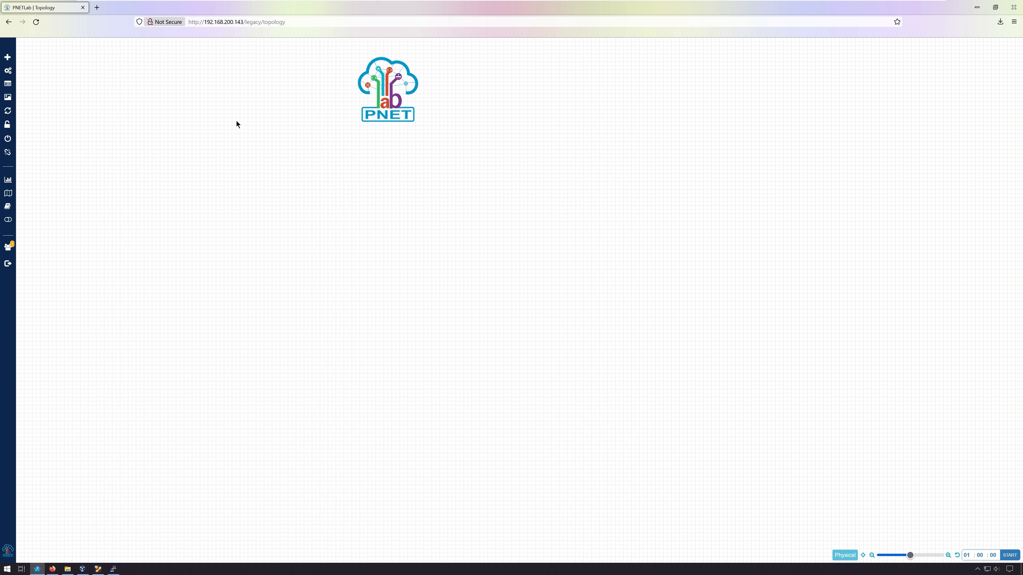
pyautogui.rightClick(238, 126)
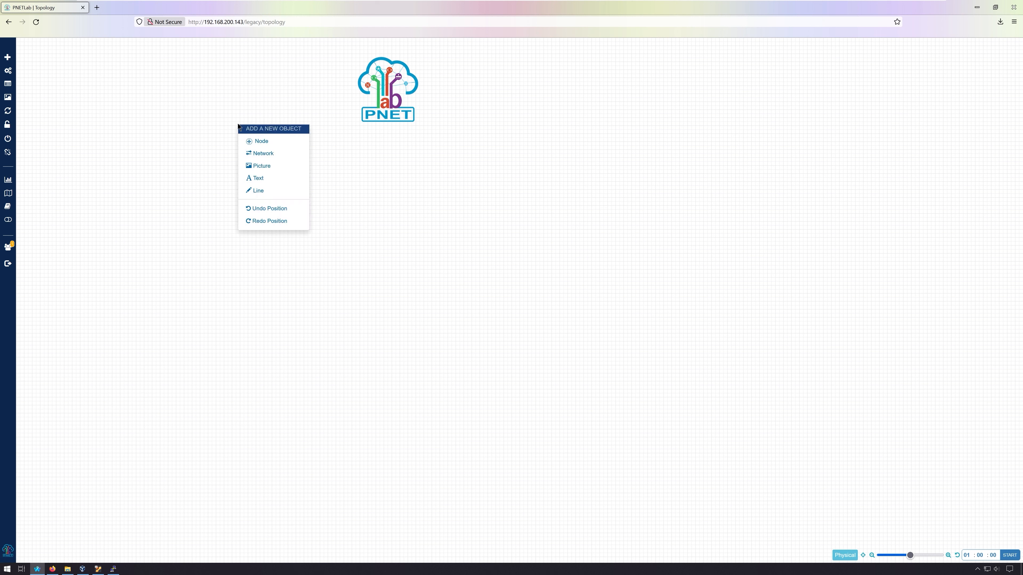
pyautogui.click(301, 141)
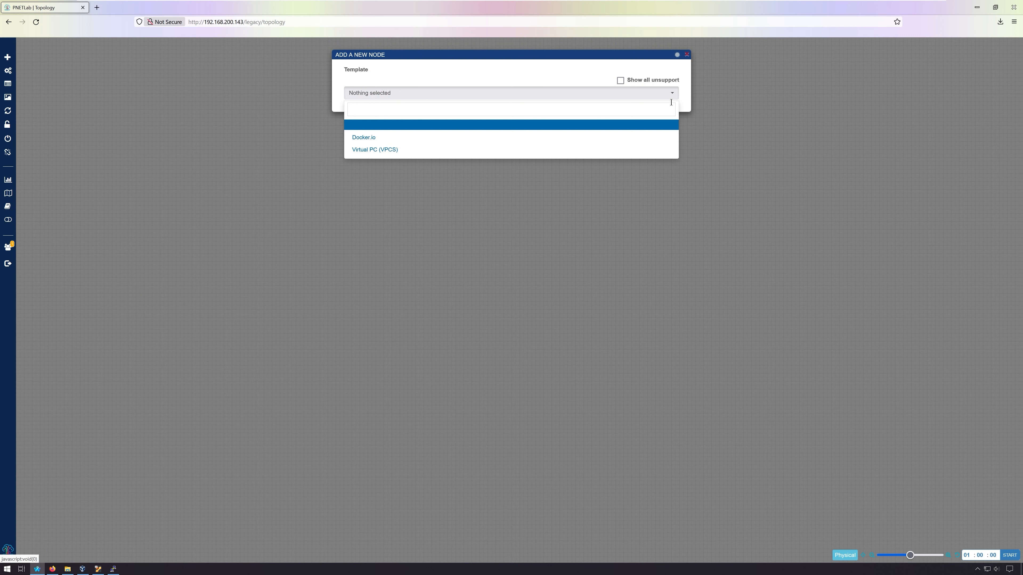
# - Browse all templates with Show all unsupport ticked, then untick it and close without adding a node
pyautogui.click(620, 81)
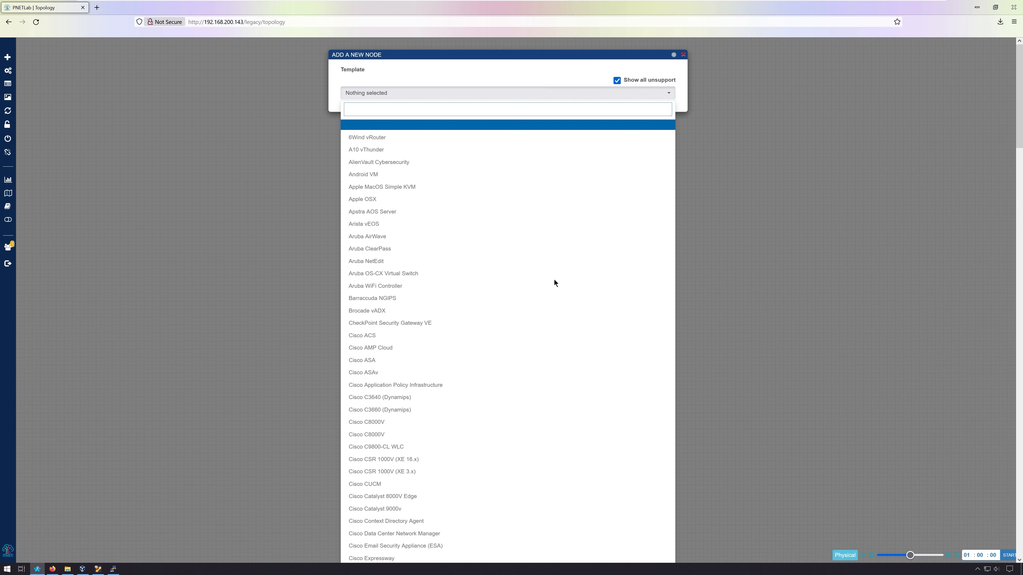
pyautogui.scroll(-3, 553, 282)
pyautogui.scroll(-3, 554, 279)
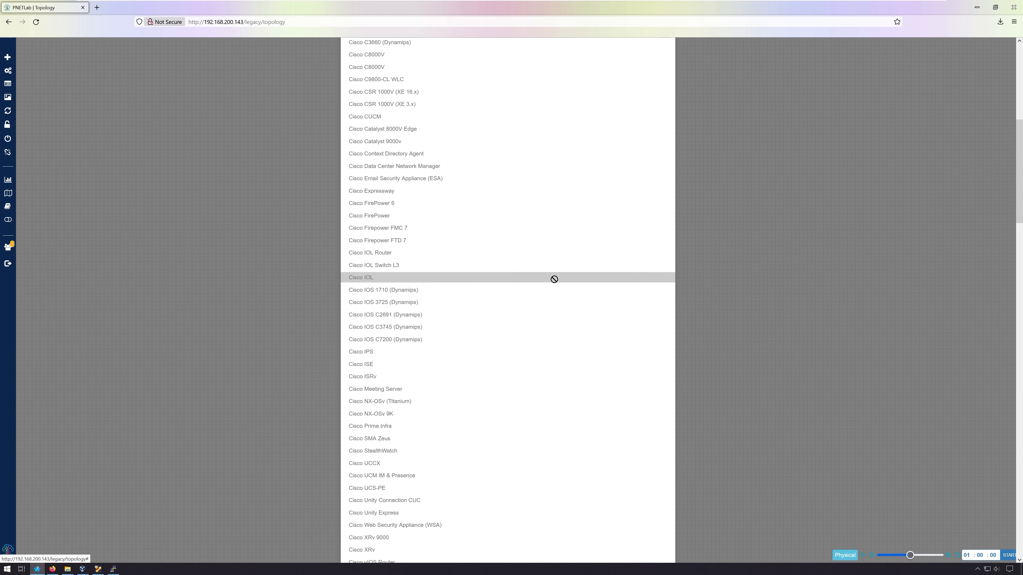
pyautogui.scroll(5, 554, 279)
pyautogui.scroll(-3, 554, 283)
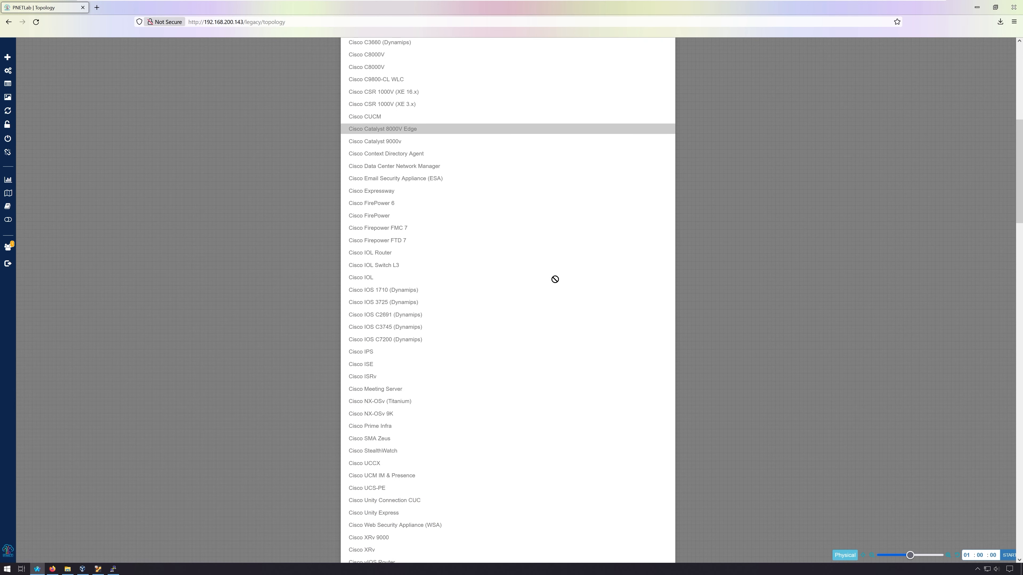
pyautogui.scroll(3, 555, 283)
pyautogui.scroll(2, 554, 283)
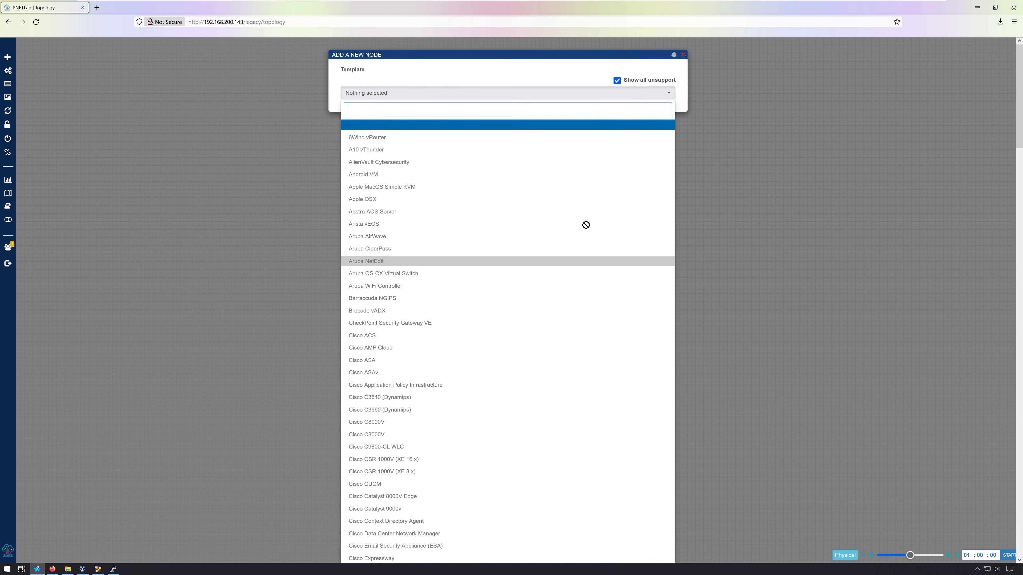
pyautogui.click(620, 80)
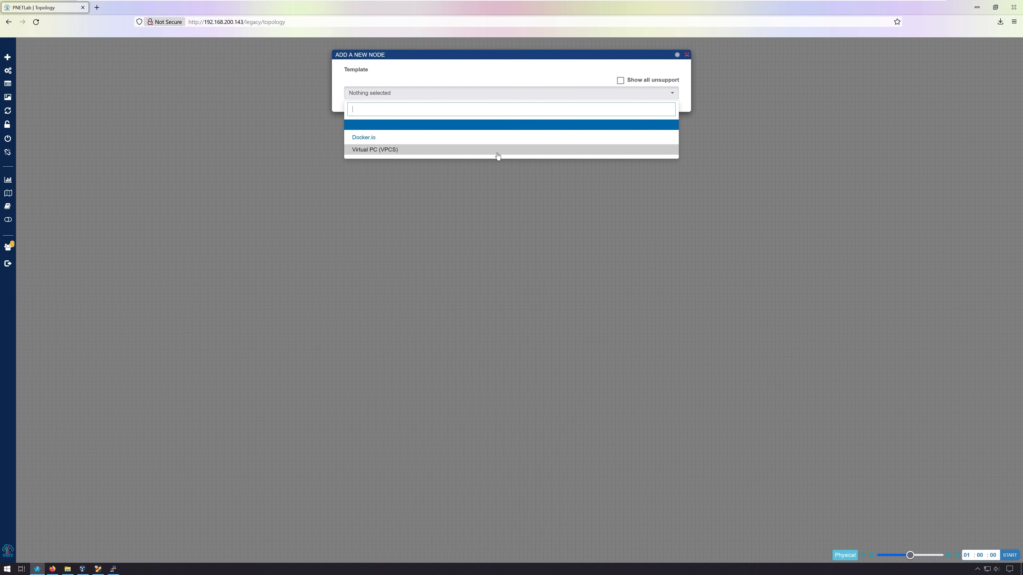
pyautogui.click(506, 201)
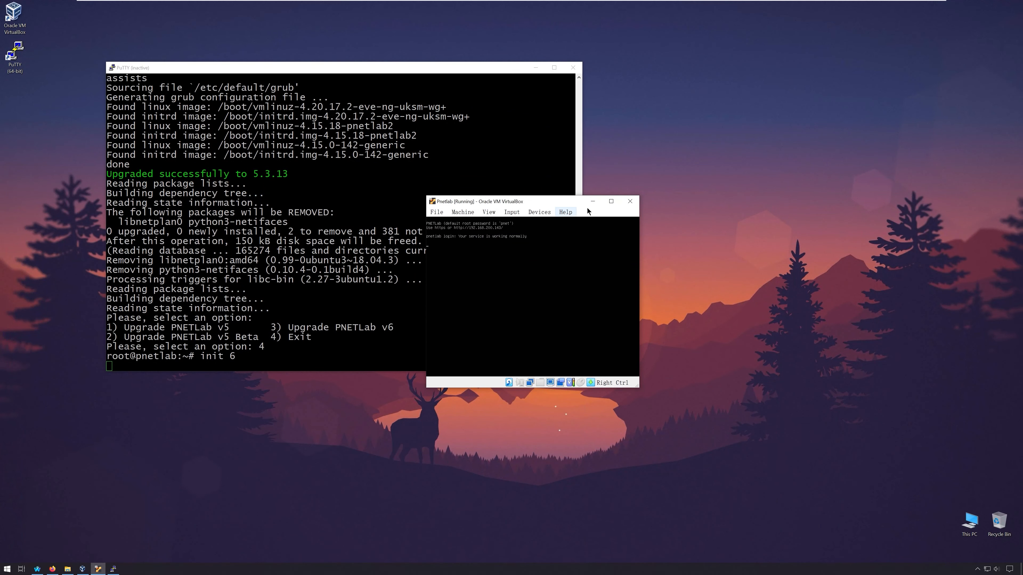
# - Open a new PuTTY SSH session to 192.168.200.143, log in as root, and enlarge the window
pyautogui.click(592, 201)
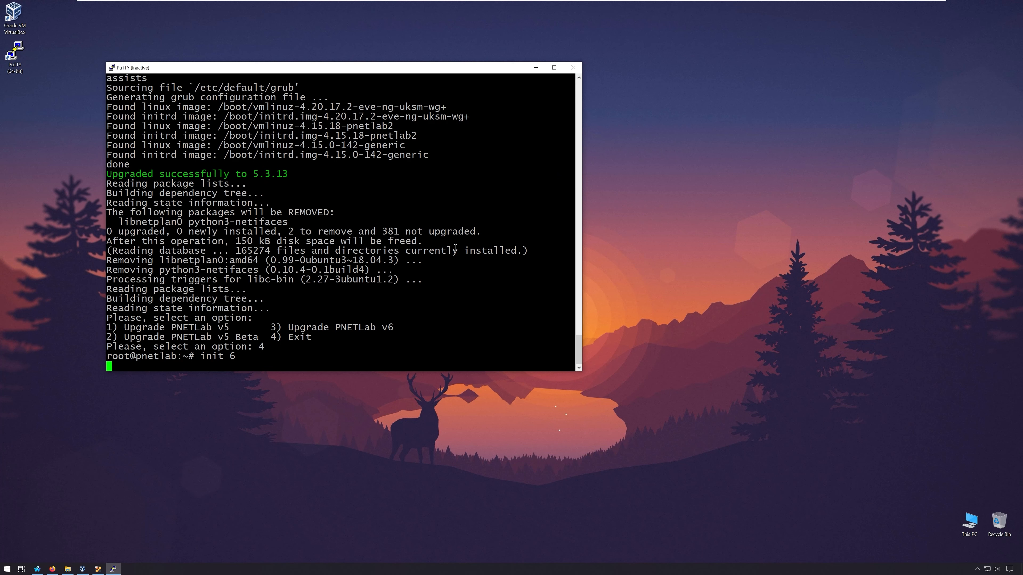
pyautogui.click(572, 71)
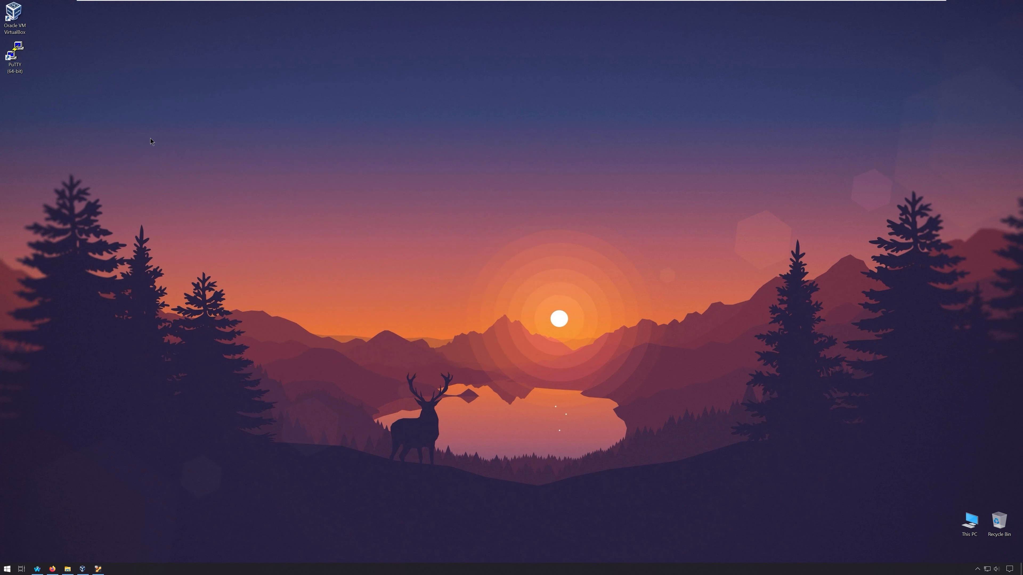
pyautogui.doubleClick(15, 55)
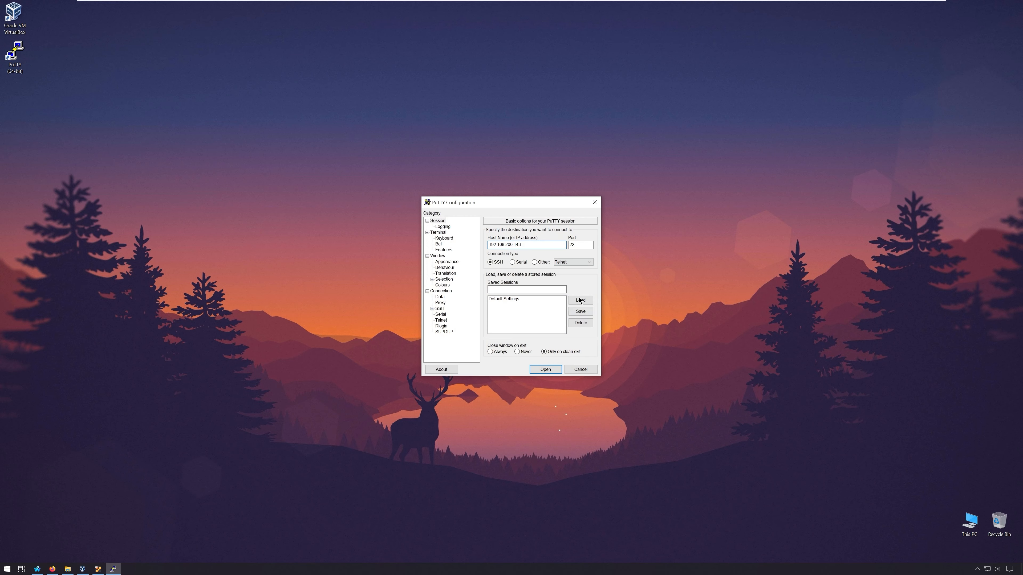
pyautogui.click(546, 369)
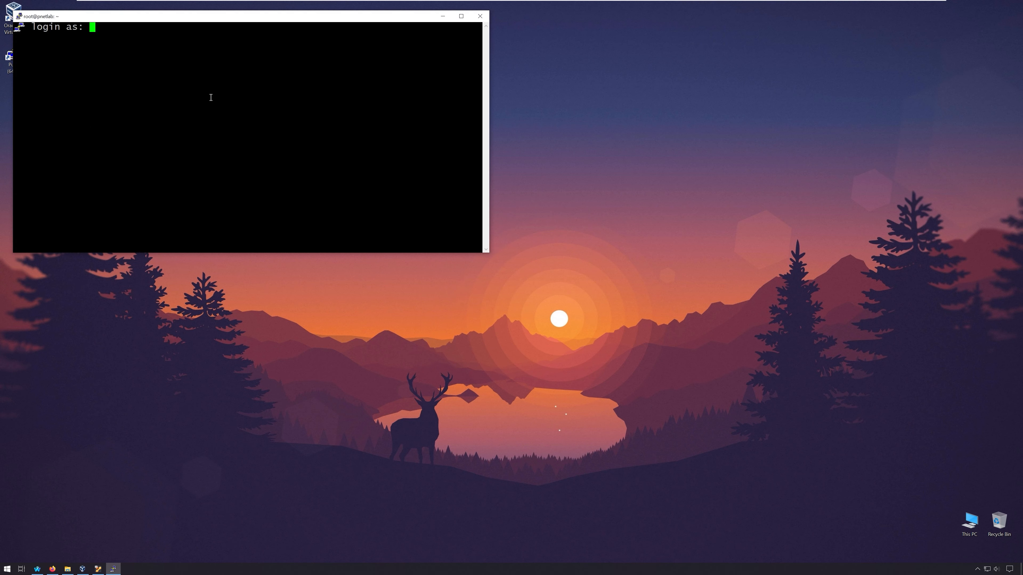
pyautogui.write('root')
pyautogui.press('Return')
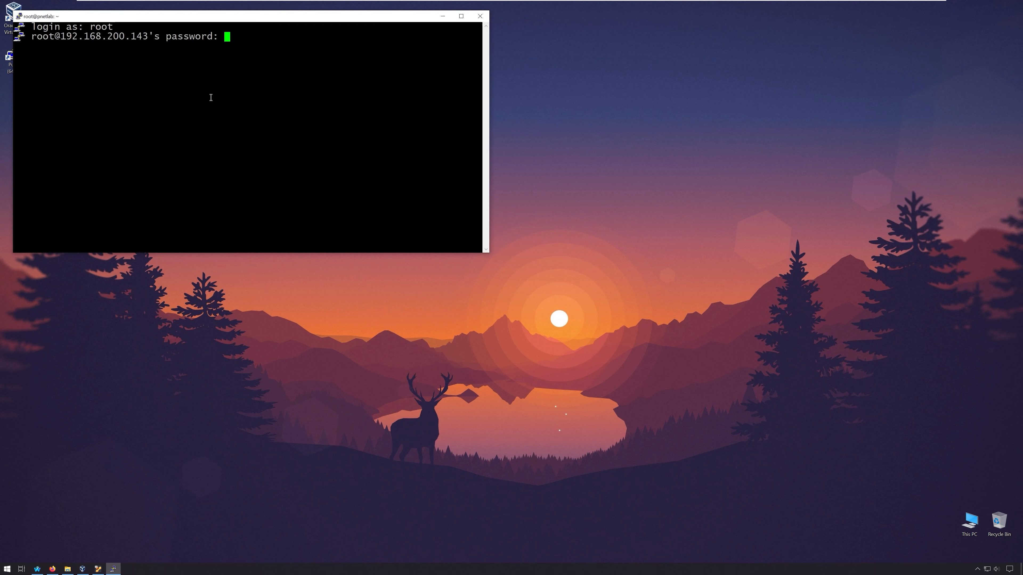
pyautogui.press('Return')
pyautogui.moveTo(212, 17); pyautogui.dragTo(288, 50)
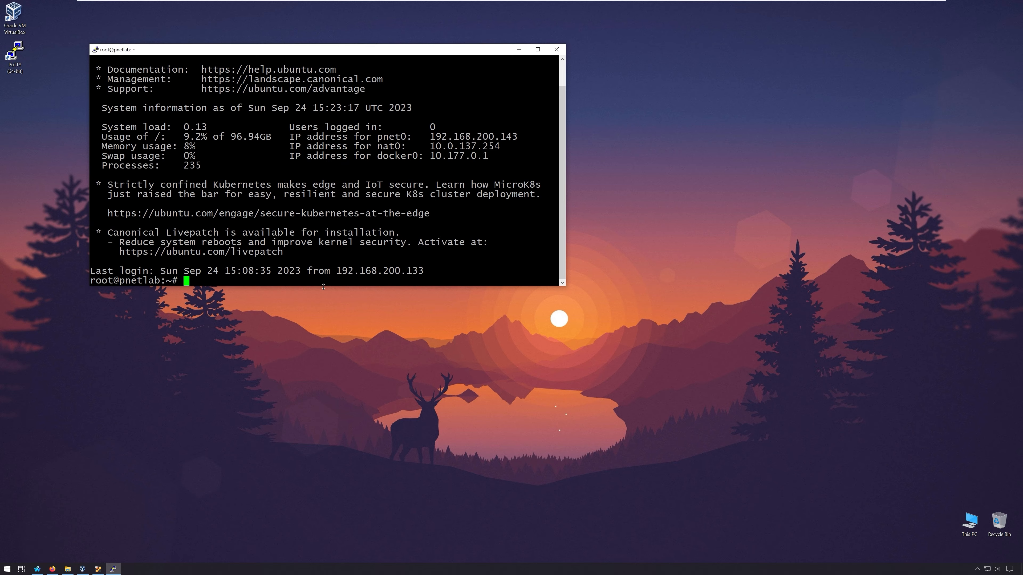
pyautogui.moveTo(323, 286); pyautogui.dragTo(328, 353)
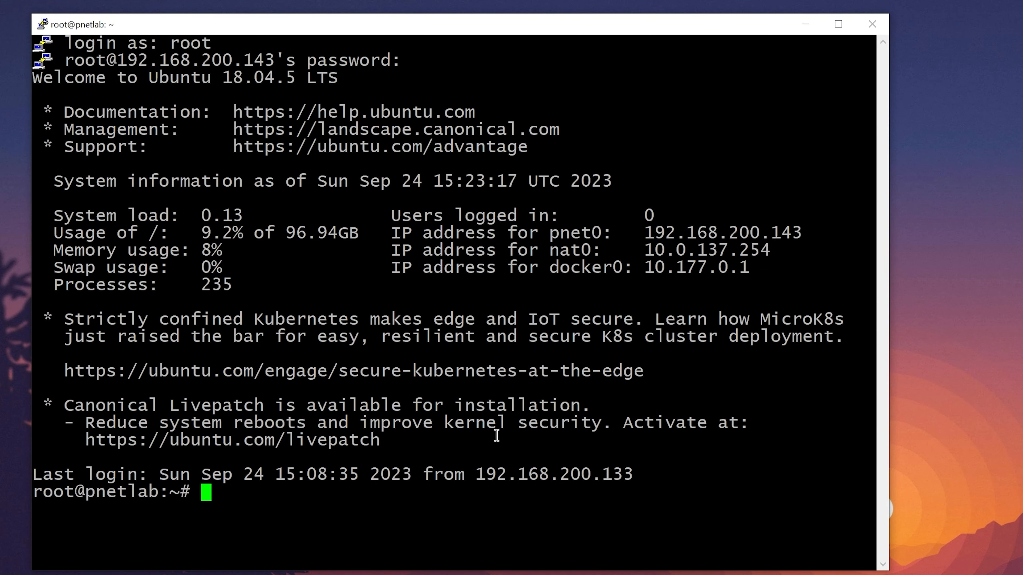
# - Run 'ishare2 search iol' and review the 15 listed IOL bin images and their sizes
pyautogui.write('ishare2 ')
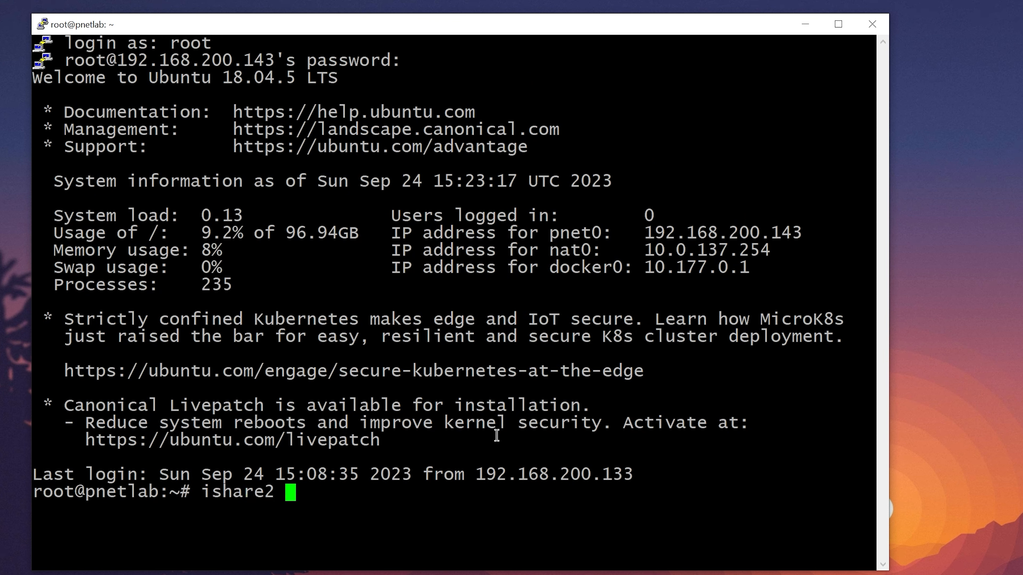
pyautogui.write('search')
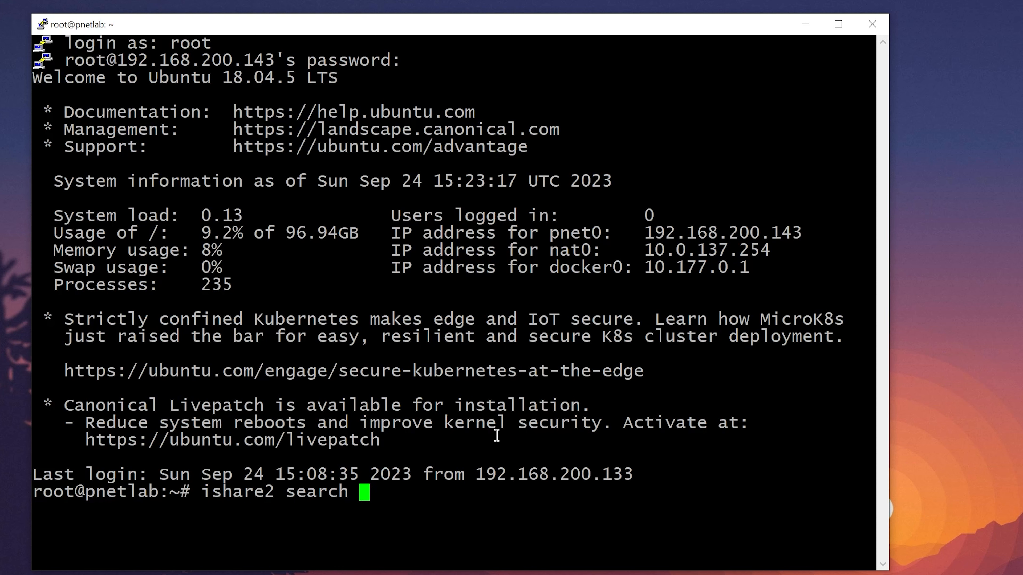
pyautogui.write('iol')
pyautogui.press('Return')
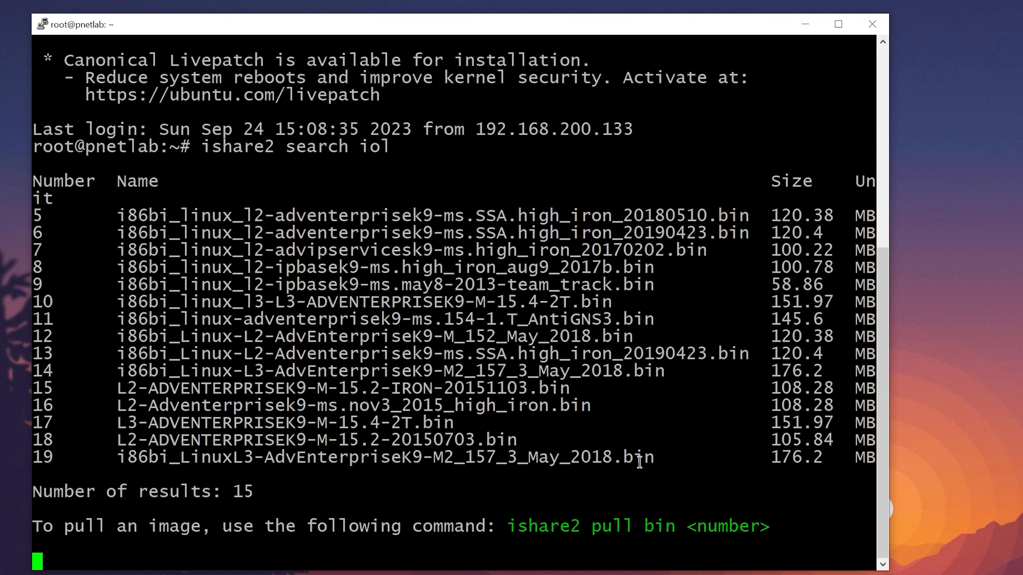
pyautogui.press('Return')
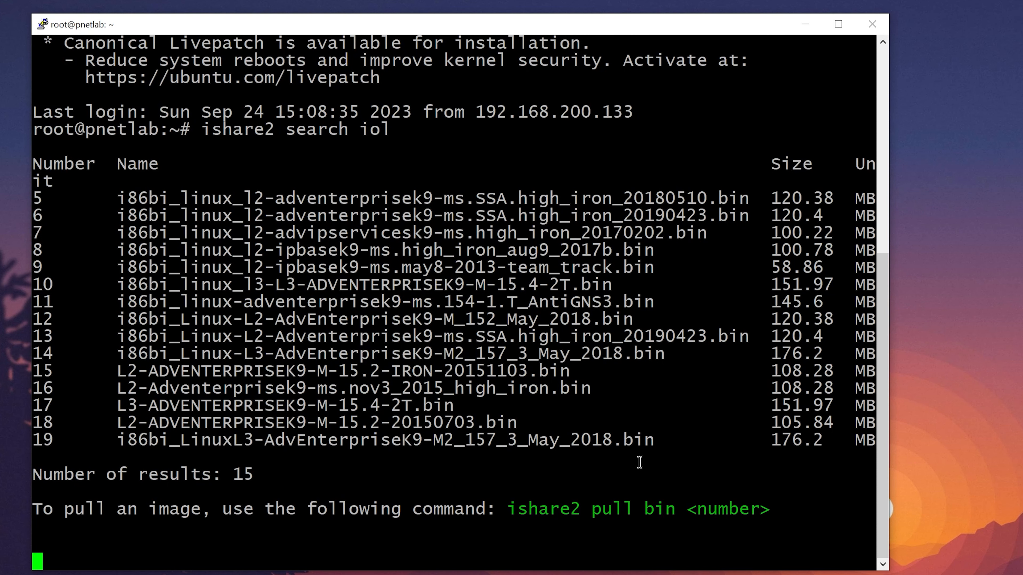
pyautogui.write('i')
pyautogui.press('BackSpace')
pyautogui.press('Return')
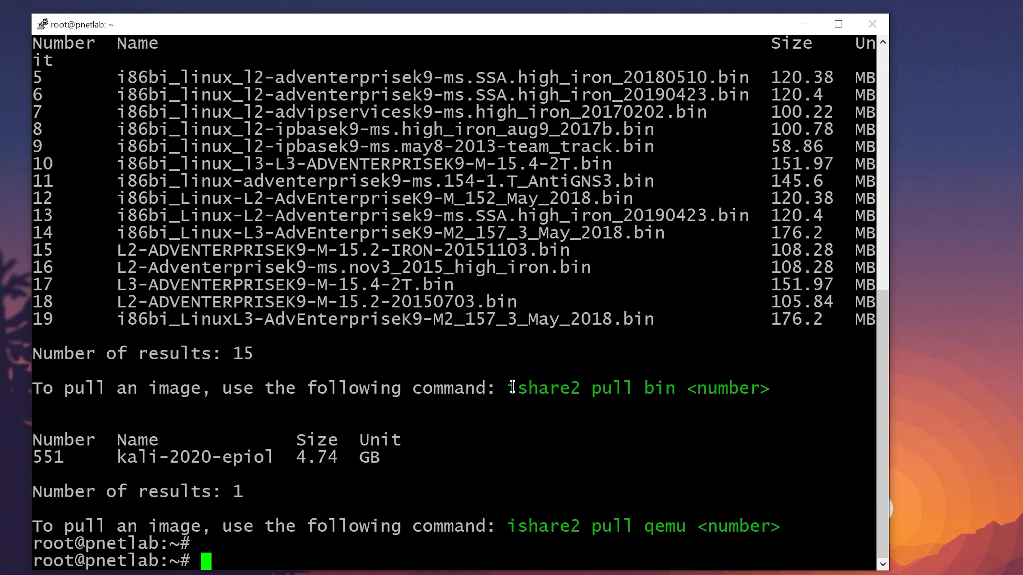
pyautogui.moveTo(508, 389); pyautogui.dragTo(773, 391)
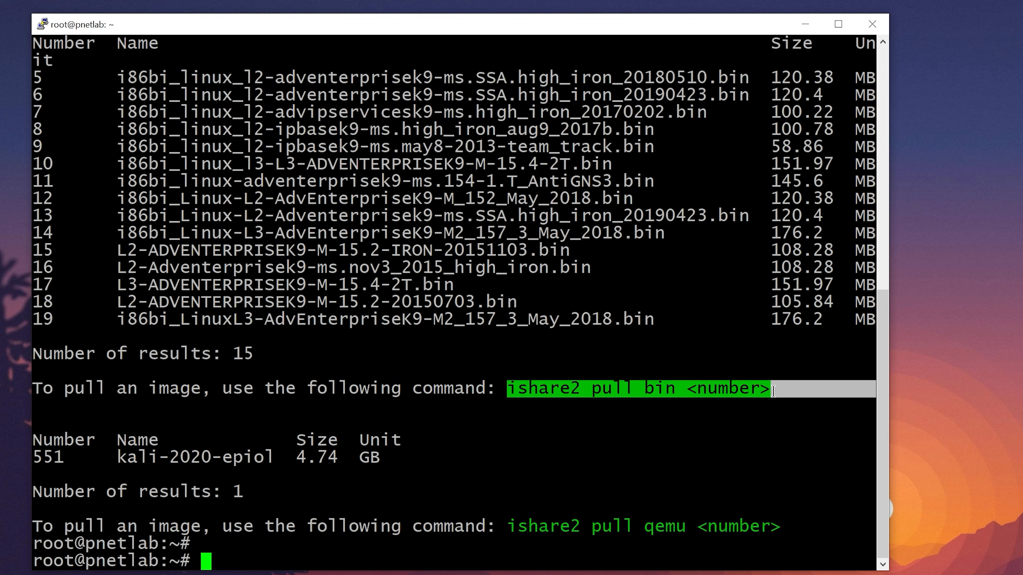
pyautogui.click(732, 419)
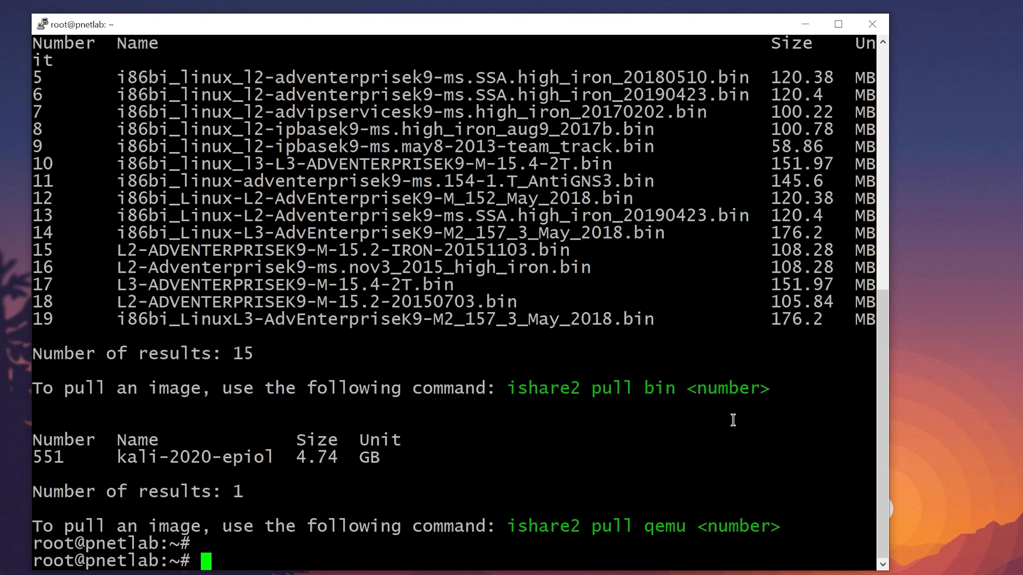
# - Run 'ishare2 pull bin 17' to download the 15.4-2T L3 IOL image and fix its permissions
pyautogui.write('ishare2')
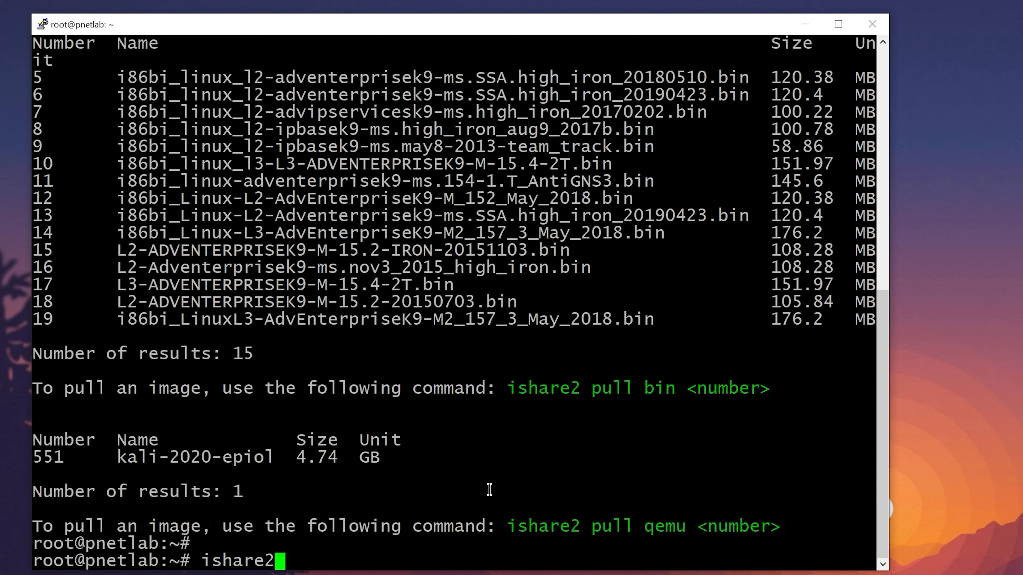
pyautogui.write(' pull ')
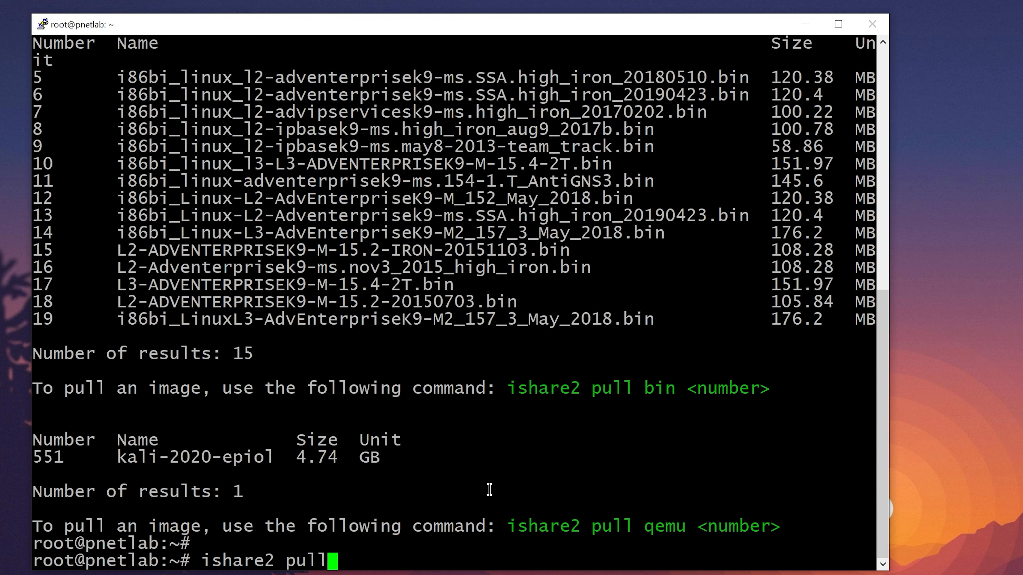
pyautogui.write('bin')
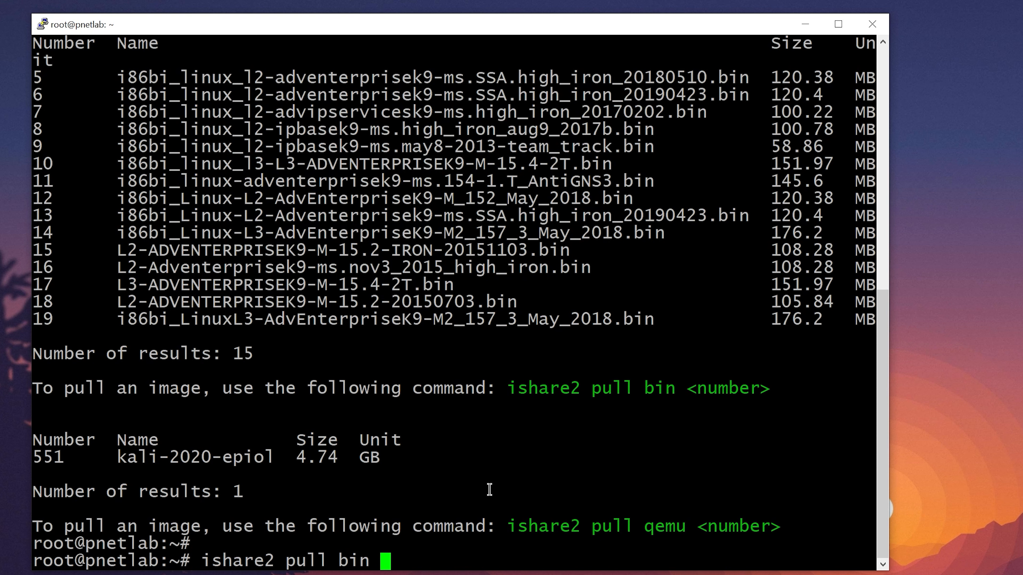
pyautogui.write(' 17')
pyautogui.press('Return')
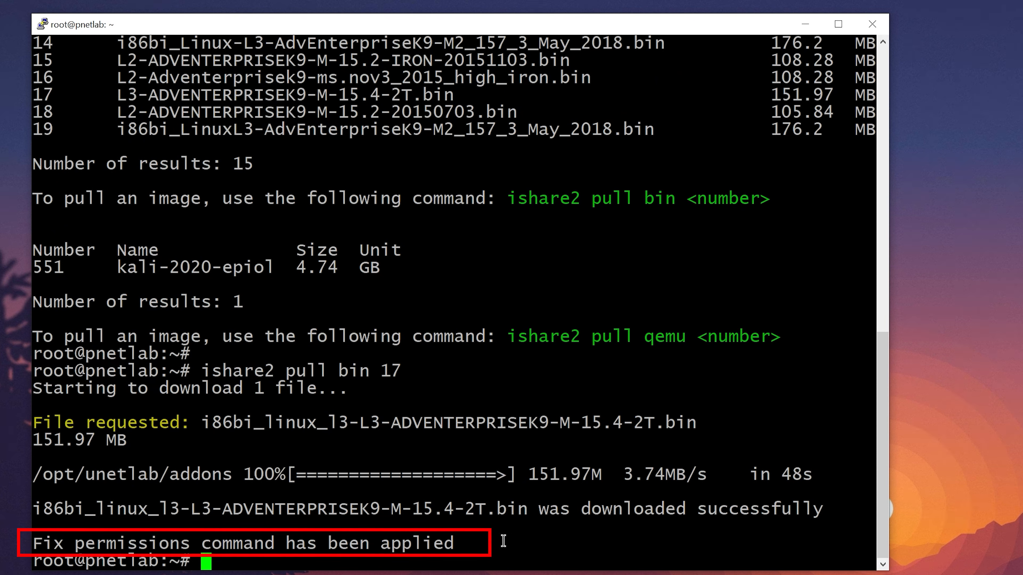
pyautogui.moveTo(469, 543); pyautogui.dragTo(29, 548)
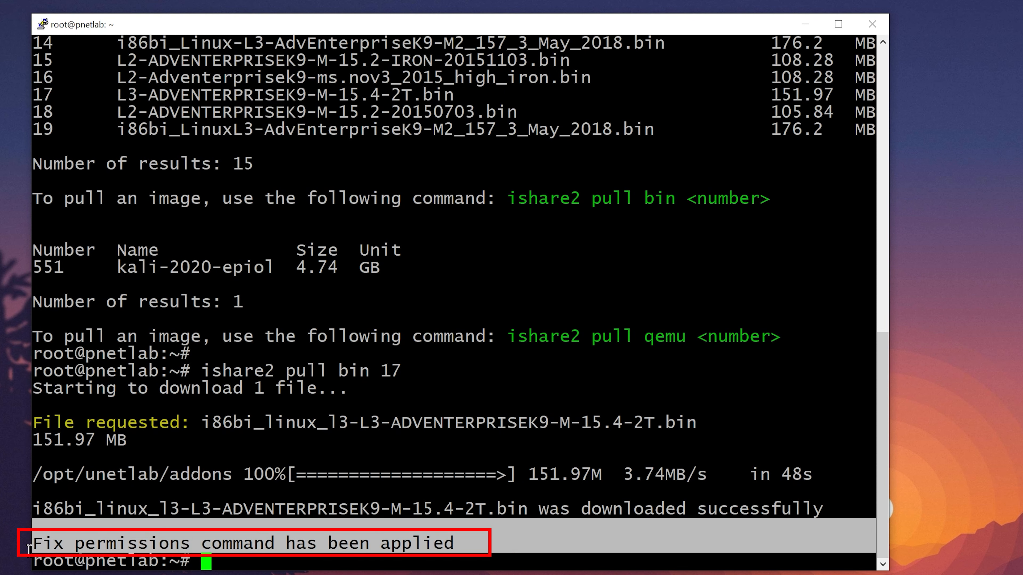
pyautogui.click(657, 533)
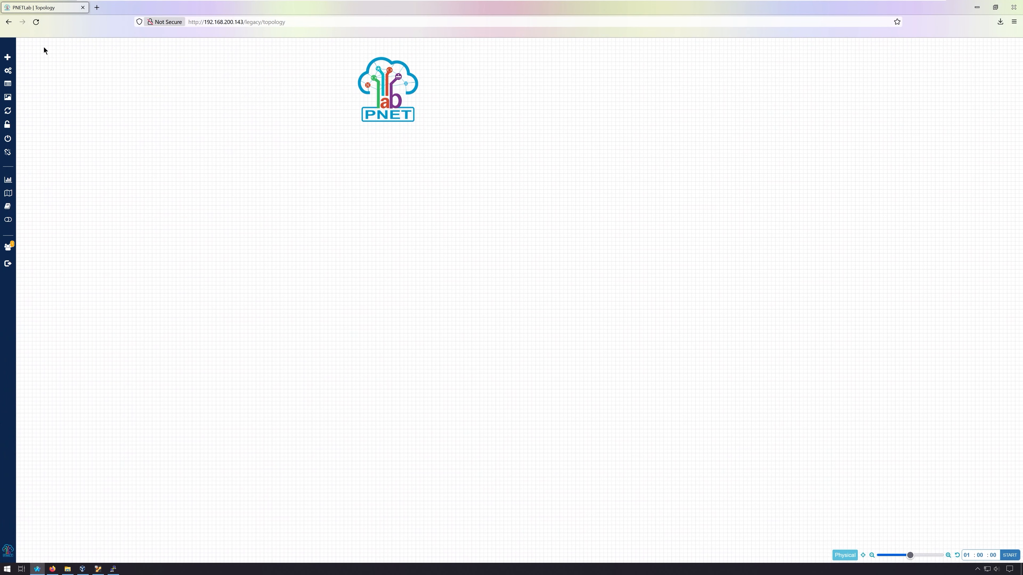
# - Close the lab, view System Setting, then rejoin /test.unl from Running Labs
pyautogui.moveTo(25, 71)
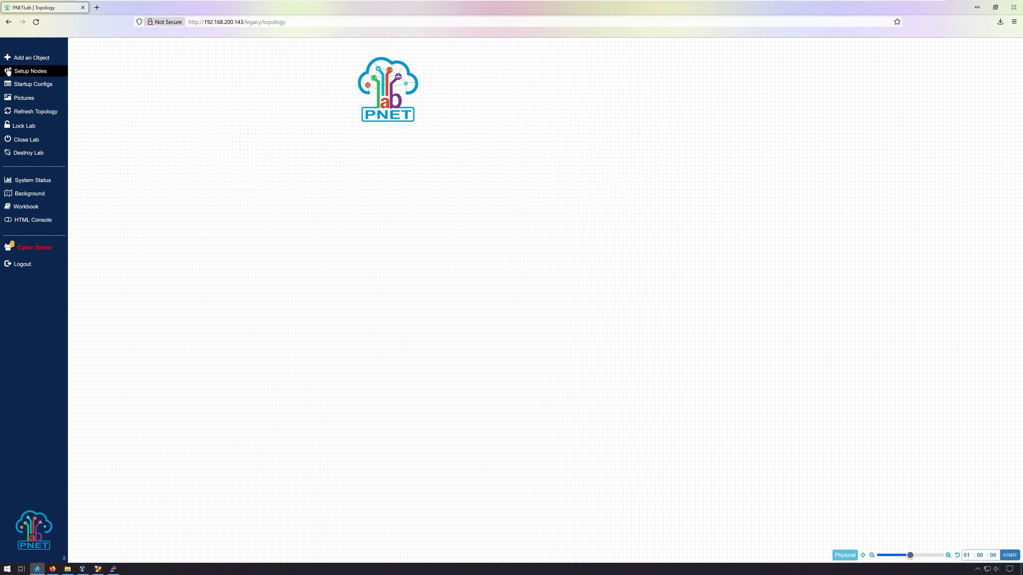
pyautogui.click(25, 142)
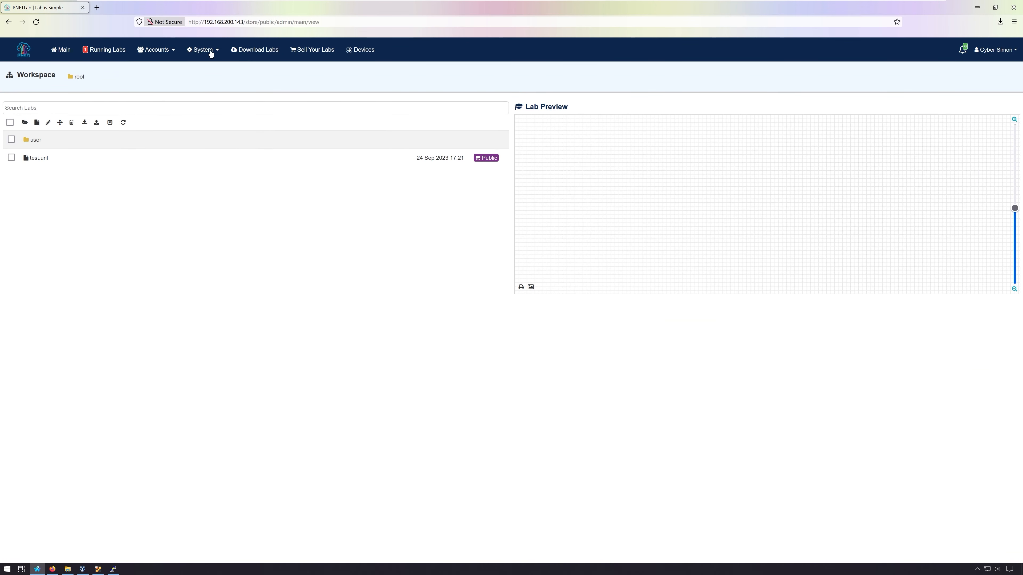
pyautogui.click(209, 53)
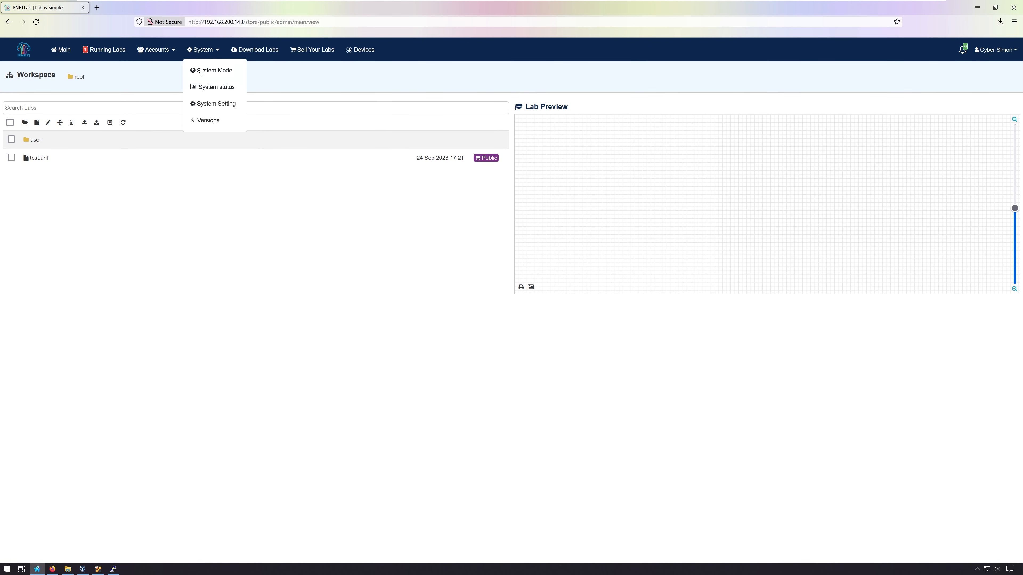
pyautogui.click(207, 105)
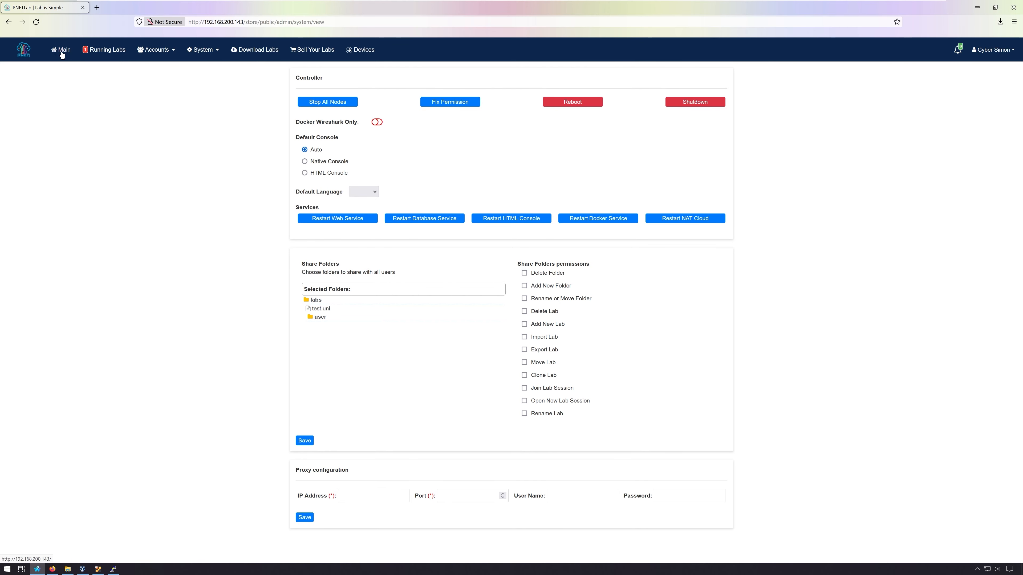
pyautogui.click(103, 51)
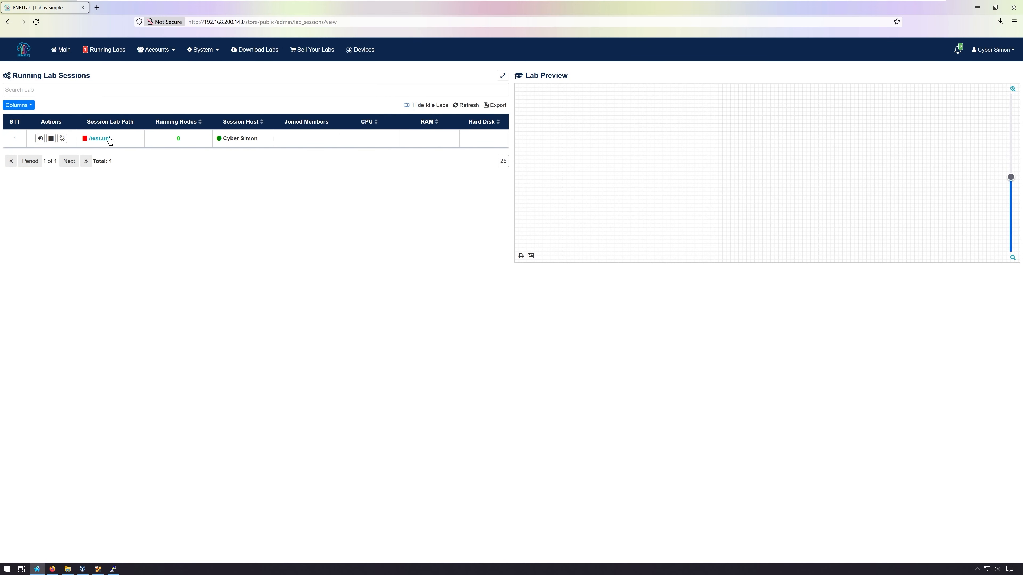
pyautogui.click(40, 138)
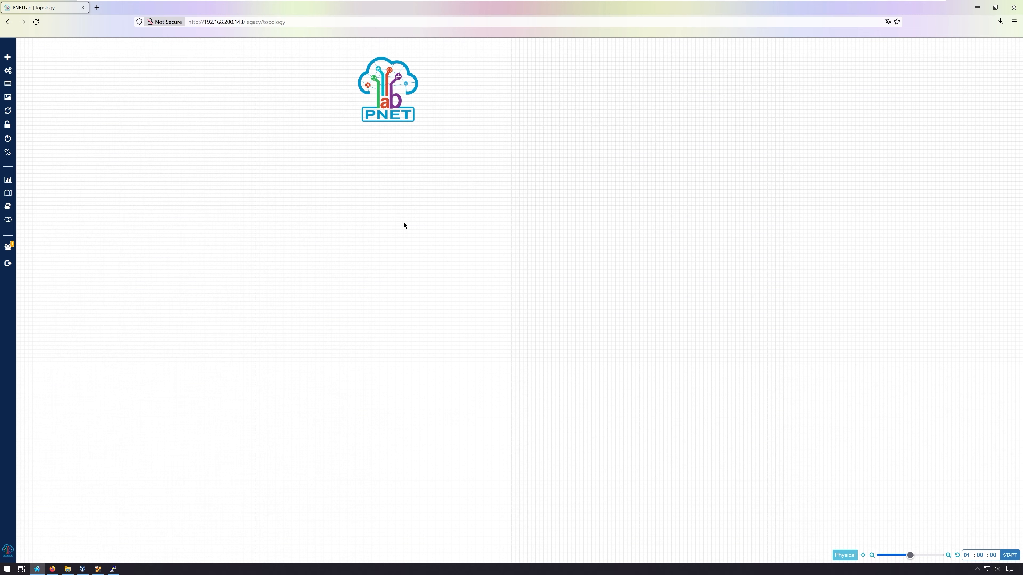
# - Add a Cisco IOL L3 (Router) node using the downloaded 15.4-2T image
pyautogui.rightClick(322, 163)
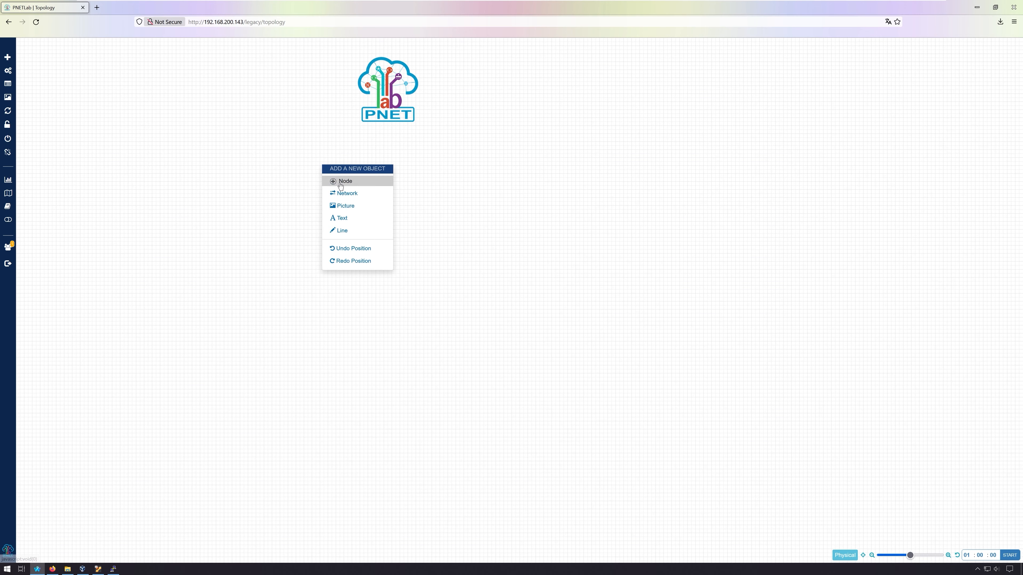
pyautogui.click(340, 181)
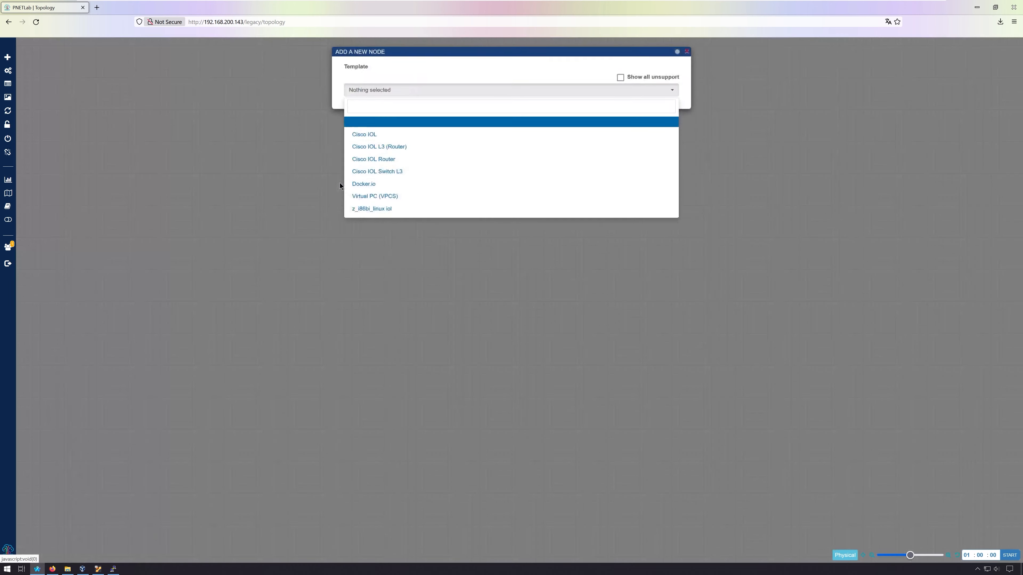
pyautogui.click(410, 151)
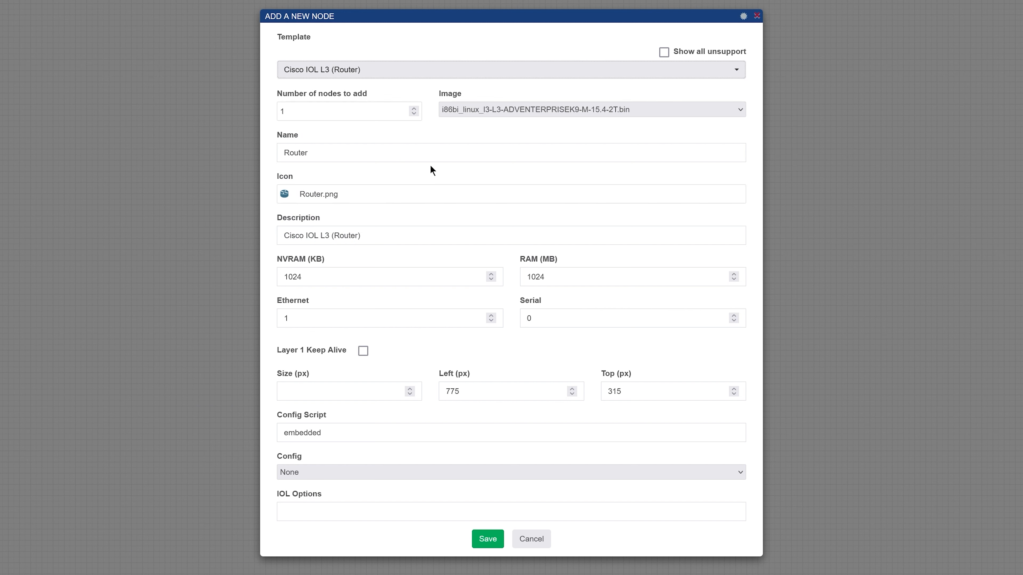
pyautogui.click(476, 113)
pyautogui.click(474, 114)
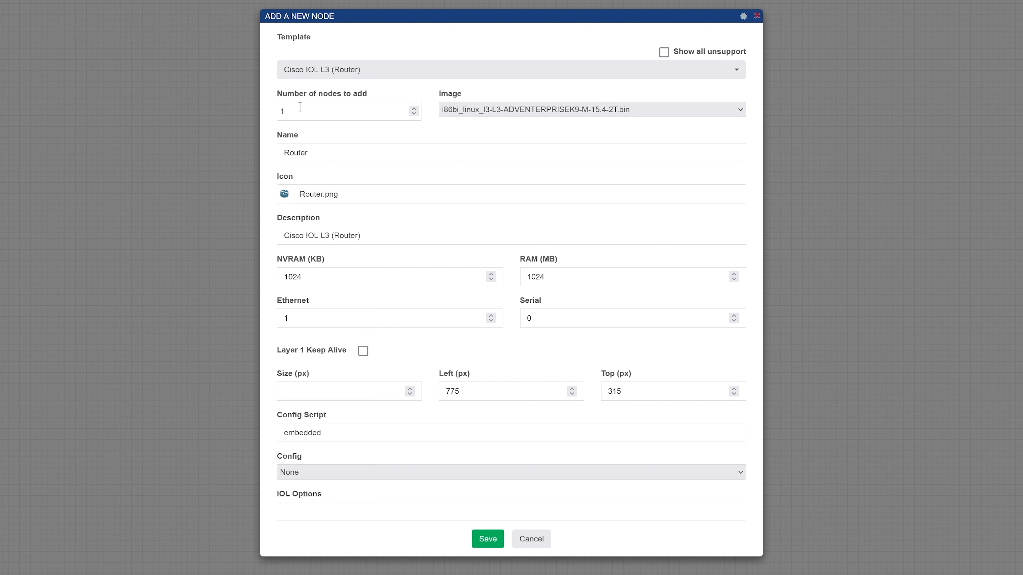
# - Set 2 nodes with 2 Ethernet and 2 Serial groups, then save Router1 and Router2
pyautogui.moveTo(298, 110); pyautogui.dragTo(255, 113)
pyautogui.write('10')
pyautogui.press('BackSpace')
pyautogui.press('BackSpace')
pyautogui.write('2')
pyautogui.click(336, 153)
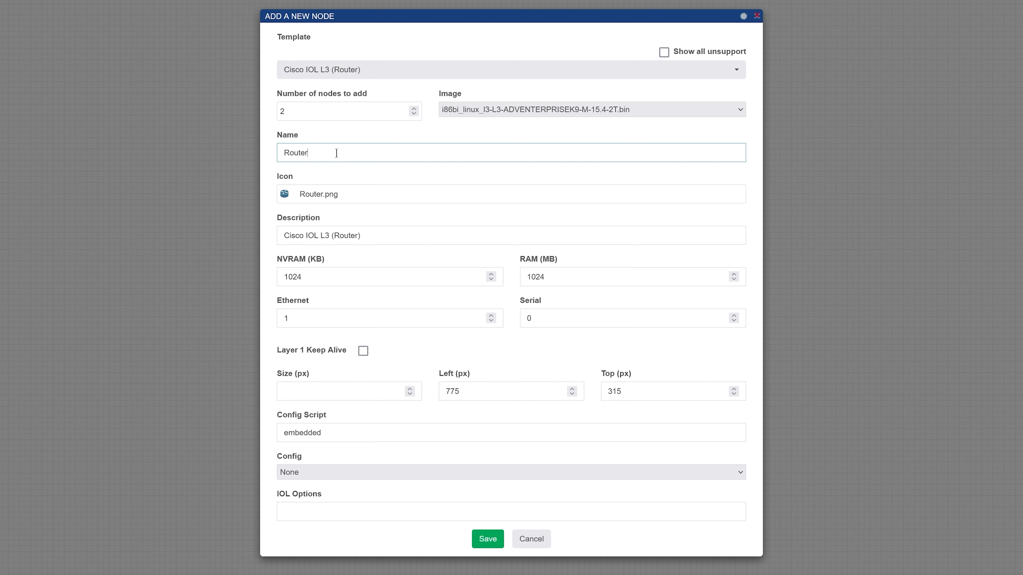
pyautogui.click(358, 196)
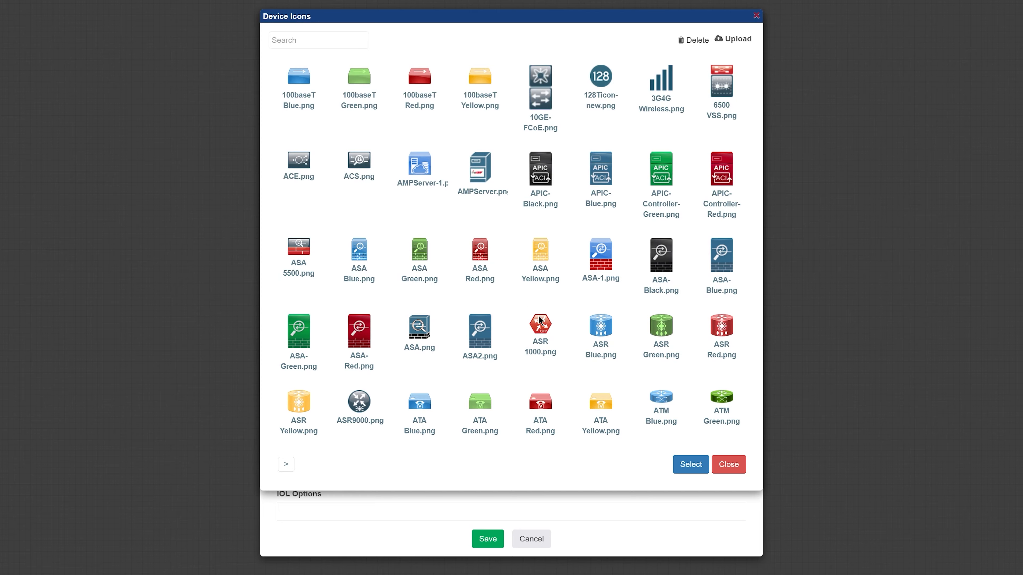
pyautogui.click(729, 465)
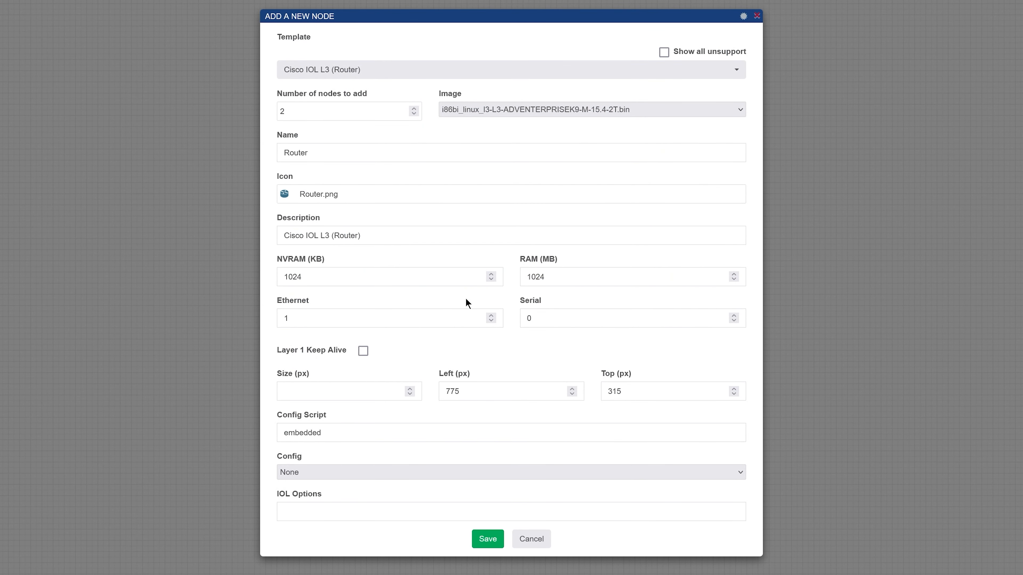
pyautogui.click(491, 316)
pyautogui.click(733, 316)
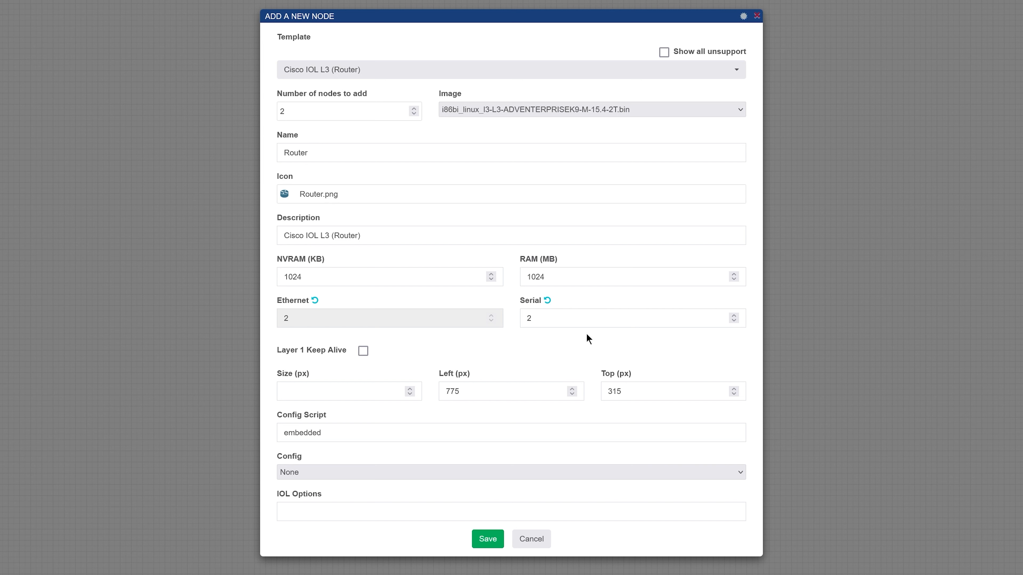
pyautogui.click(489, 539)
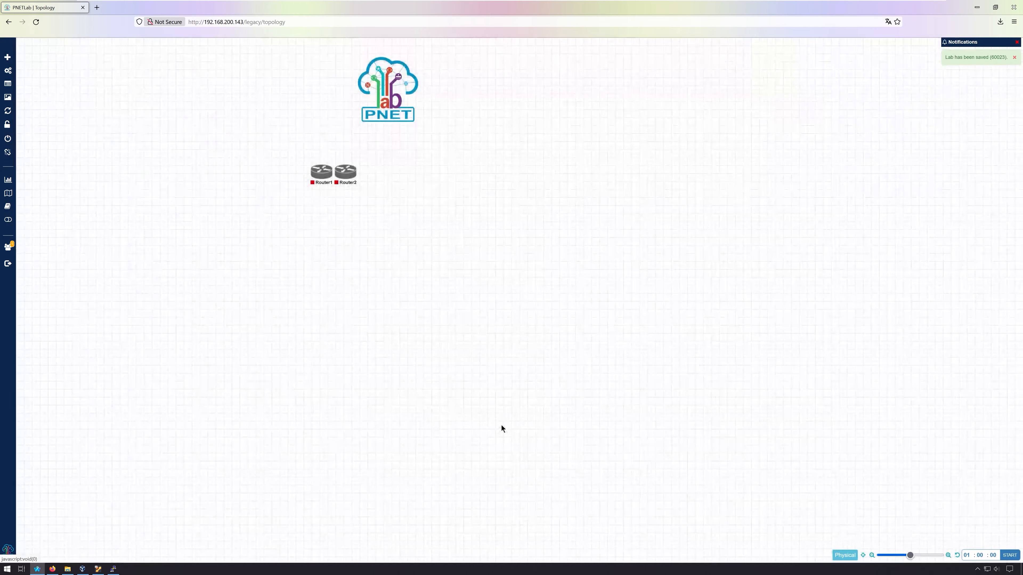
# - Drag Router2 to the right so it no longer overlaps Router1
pyautogui.moveTo(345, 174); pyautogui.dragTo(433, 176)
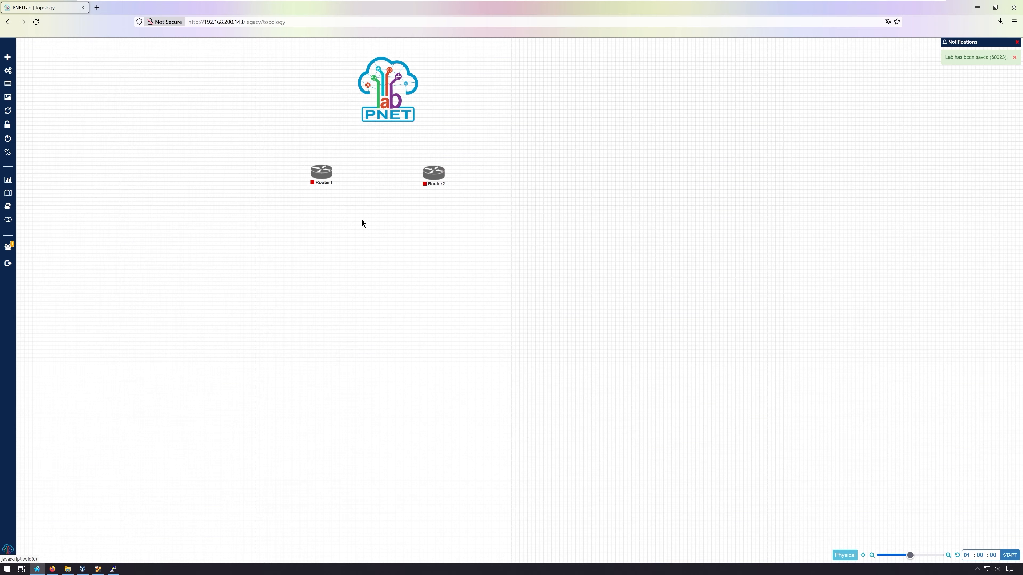
pyautogui.moveTo(331, 174)
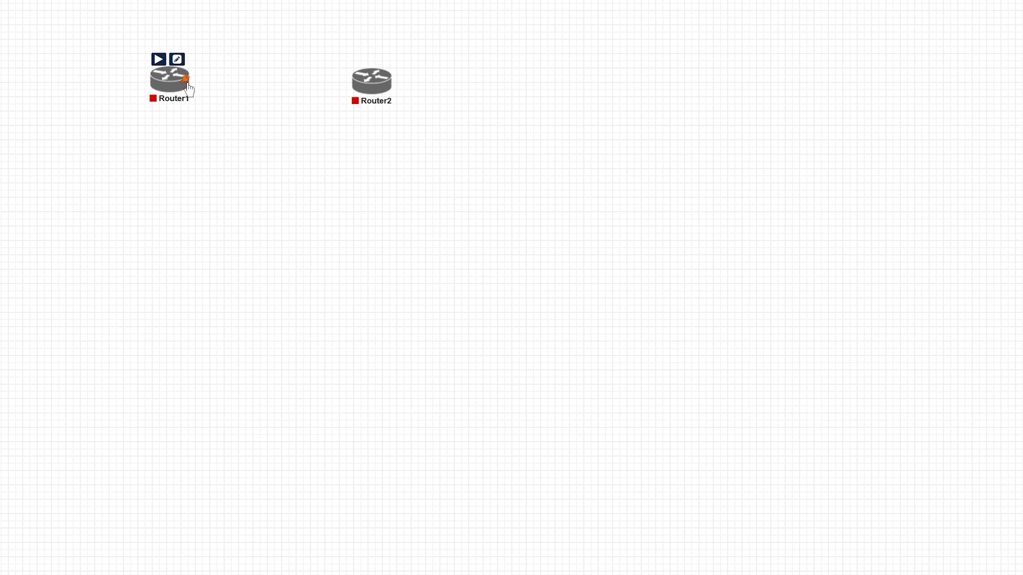